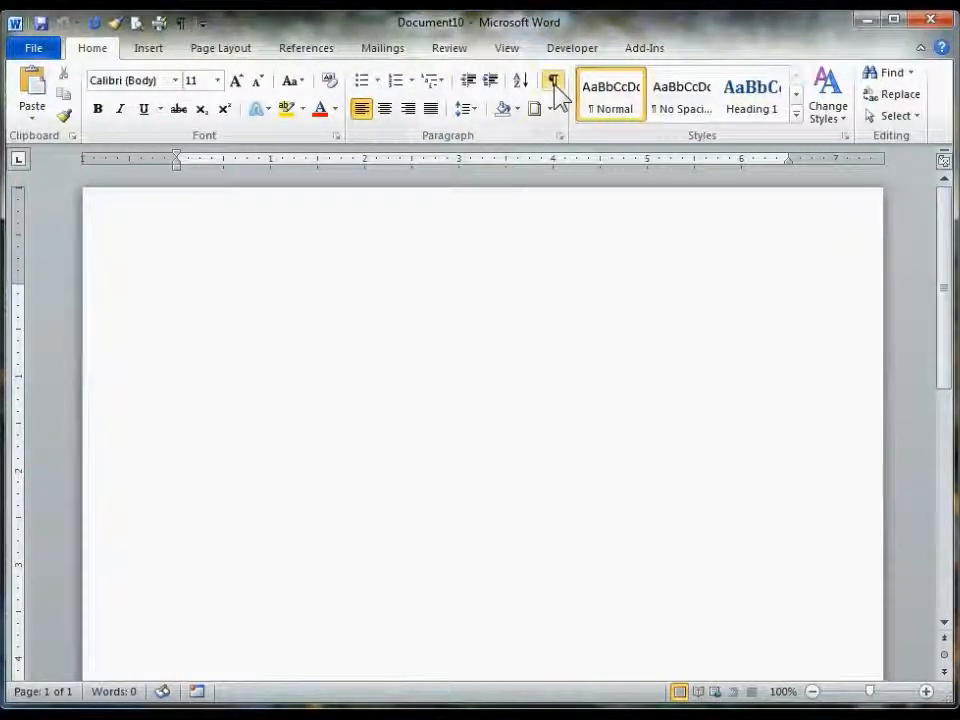
{"action": "right_click", "coordinate": [554, 84]}
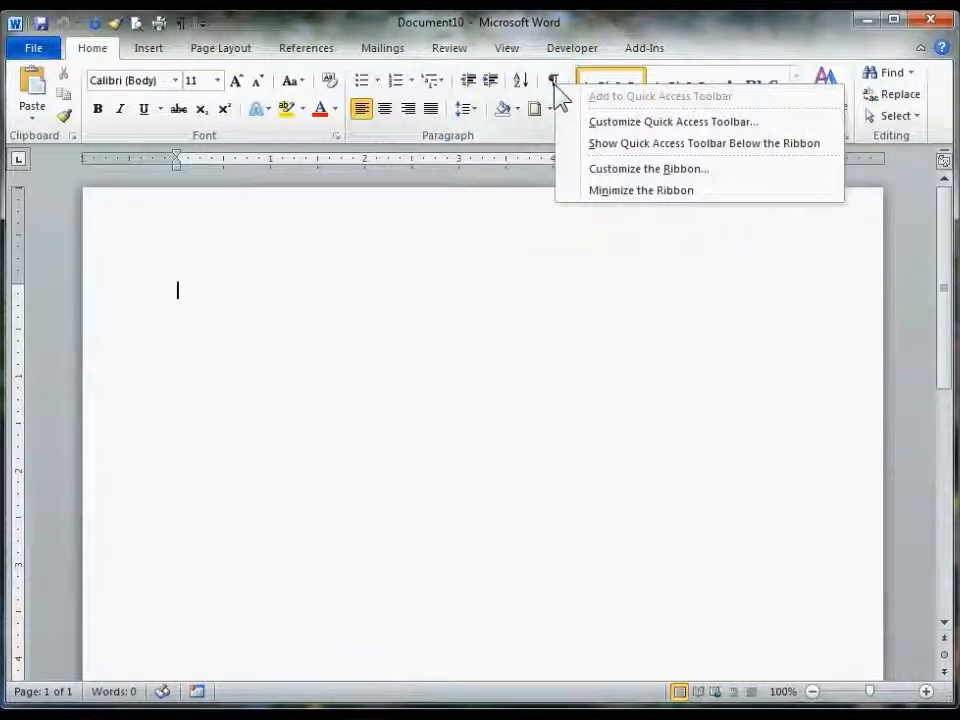
{"action": "left_click", "coordinate": [511, 25]}
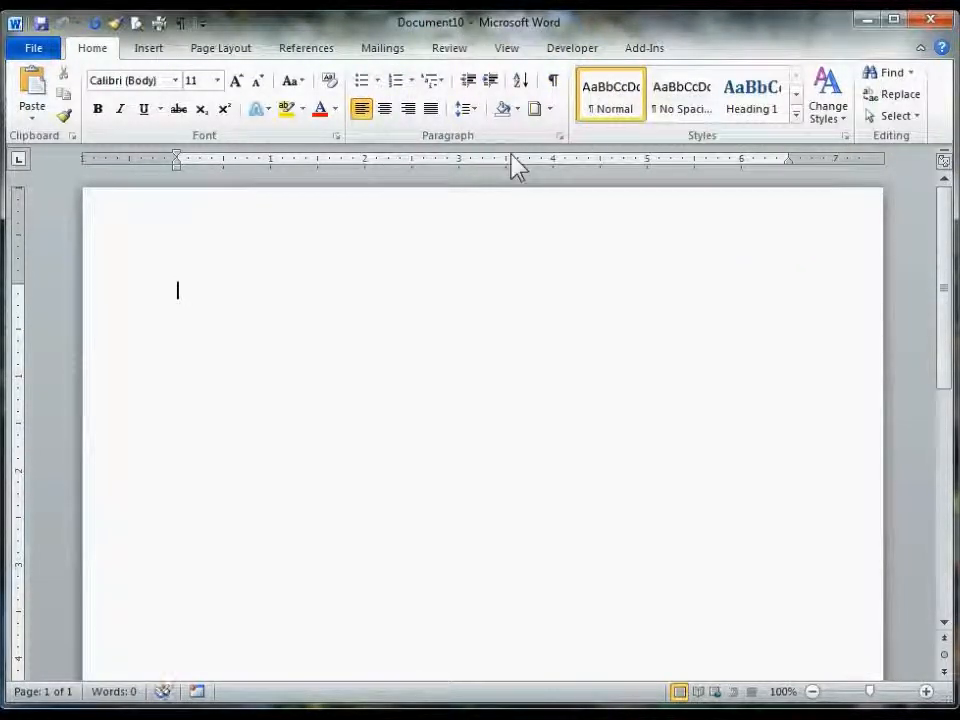
{"action": "left_click", "coordinate": [509, 57]}
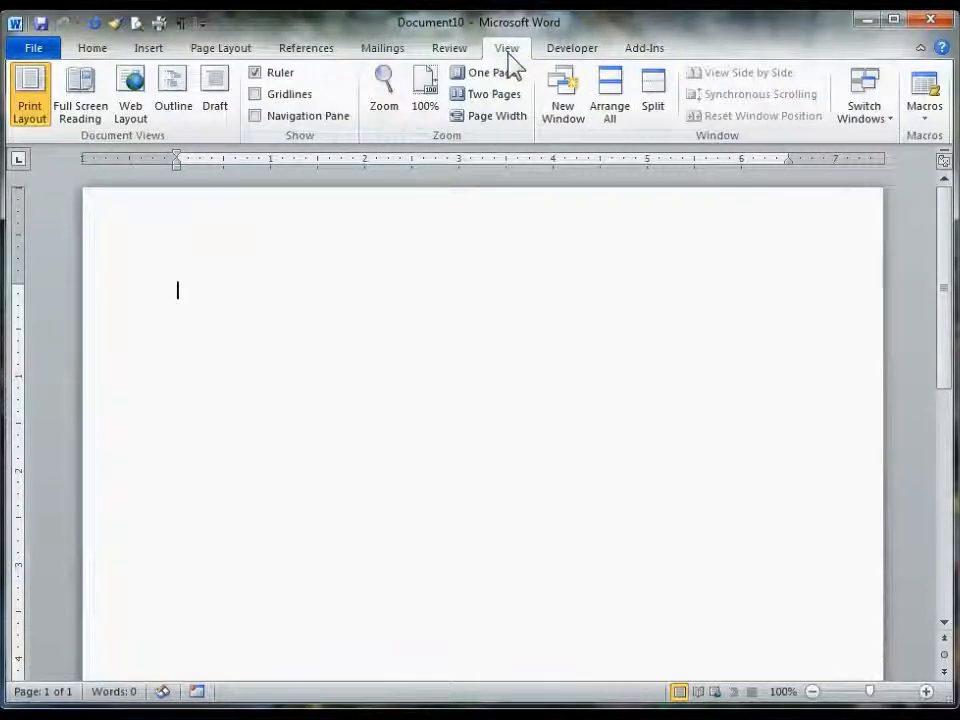
{"action": "left_click", "coordinate": [260, 80]}
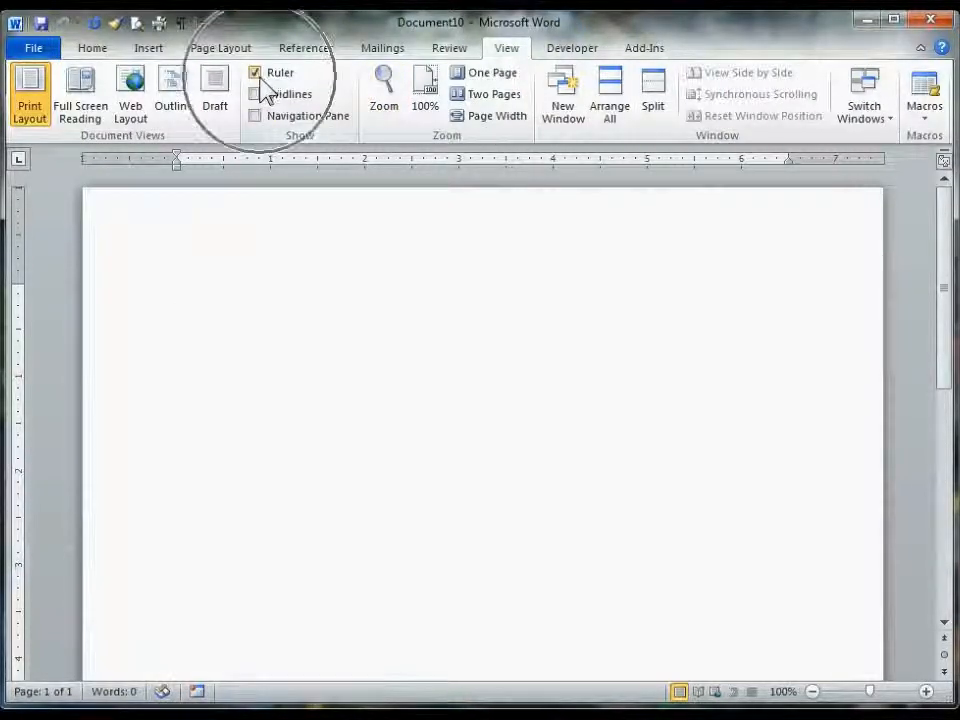
{"action": "left_click", "coordinate": [92, 49]}
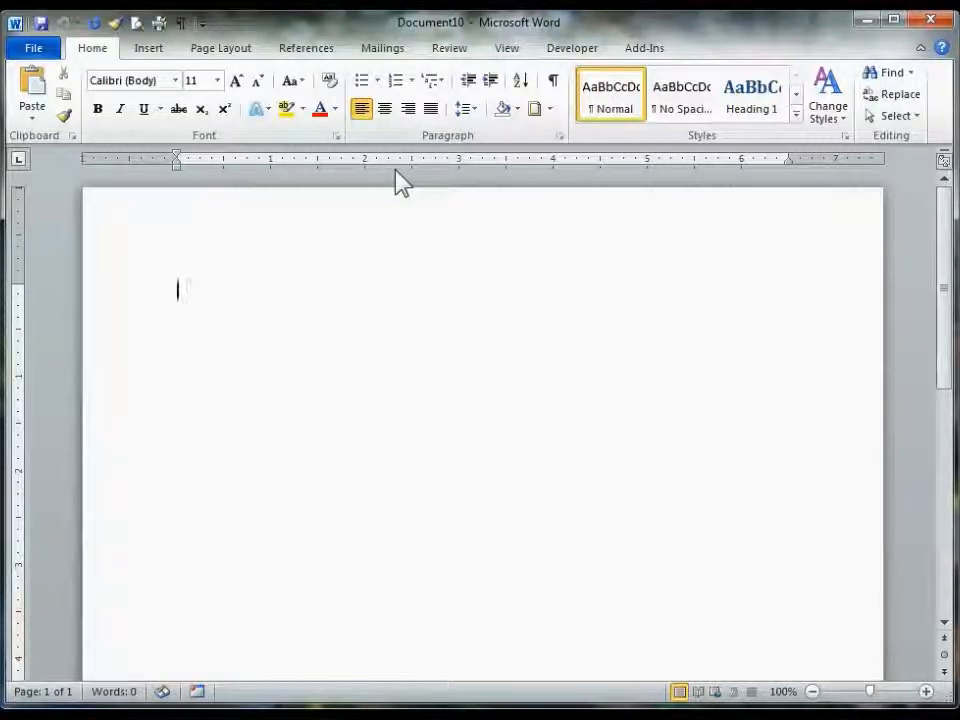
- Type the heading Class Roster followed by a tab, and show formatting marks
{"action": "type", "text": "Class Ra"}
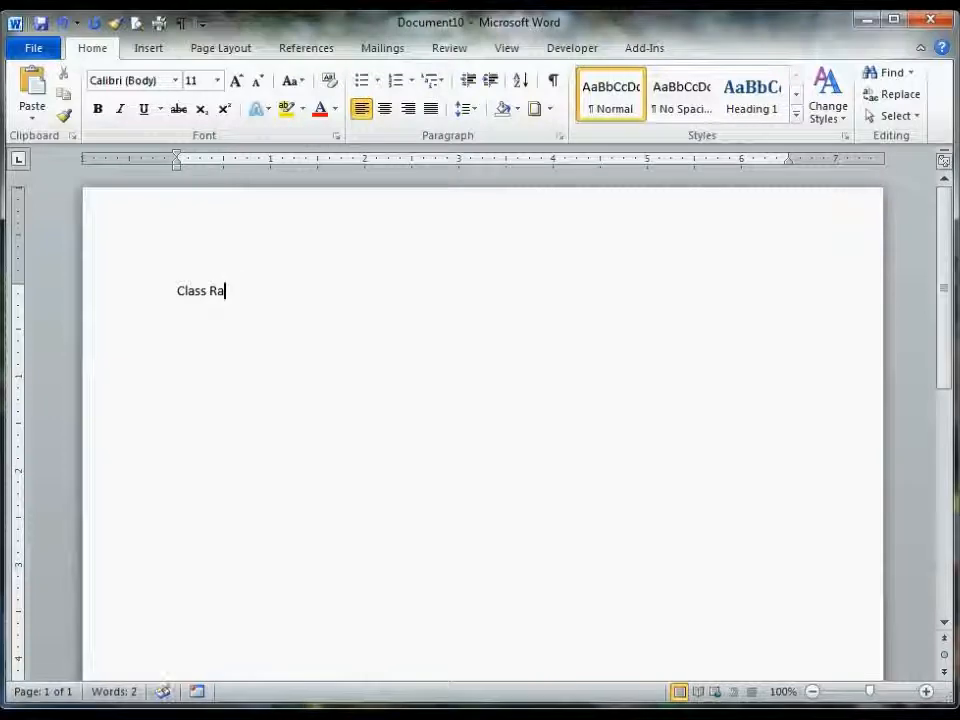
{"action": "key", "text": "BackSpace"}
{"action": "type", "text": "oster"}
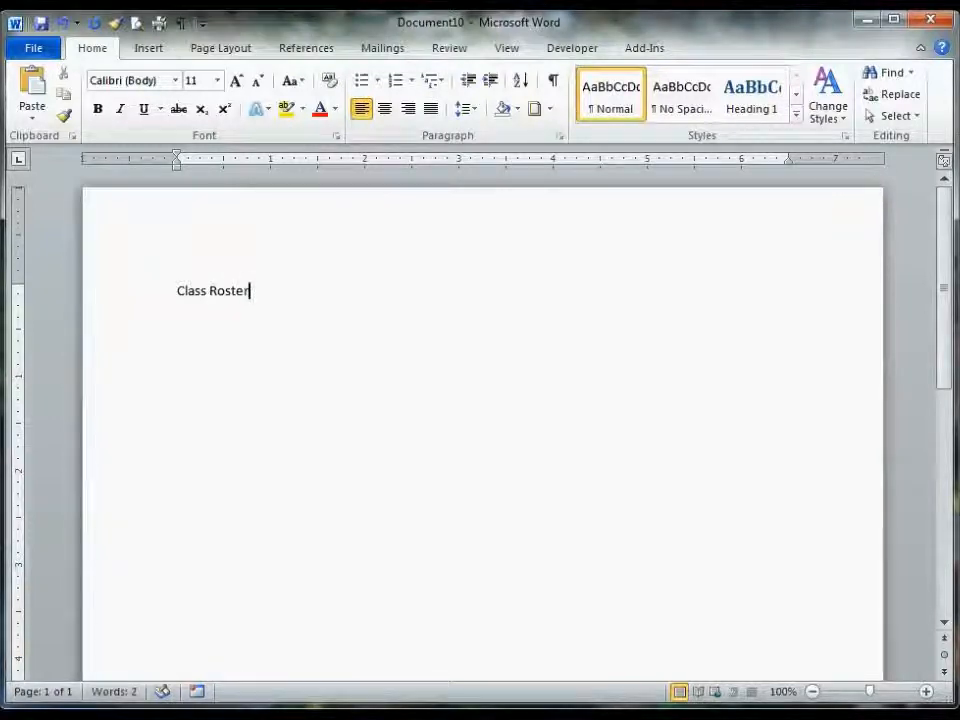
{"action": "key", "text": "Tab"}
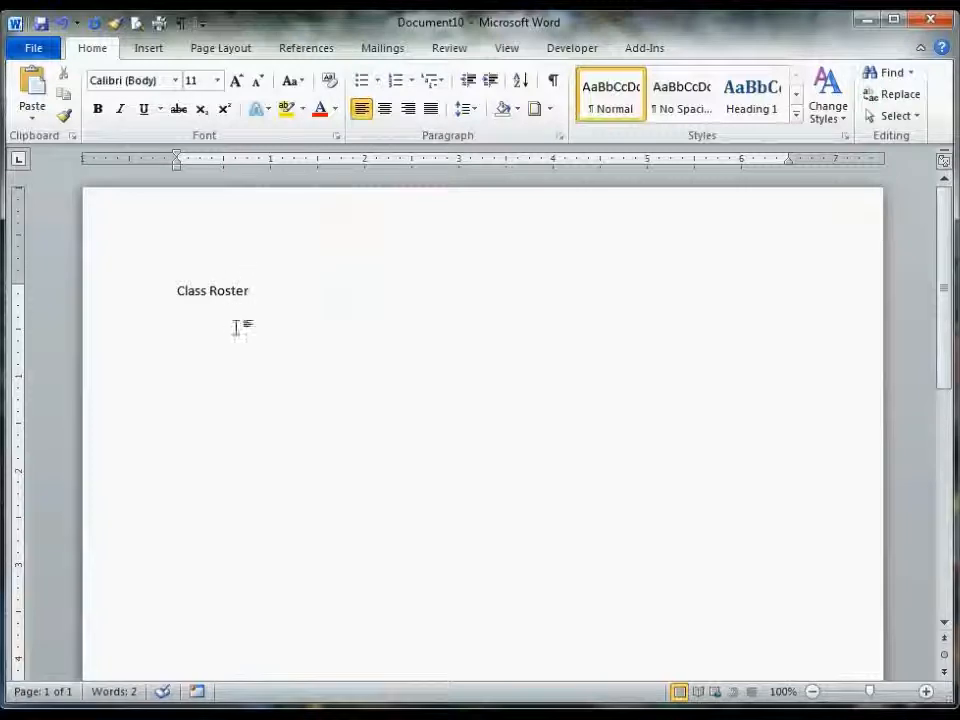
{"action": "left_click", "coordinate": [181, 22]}
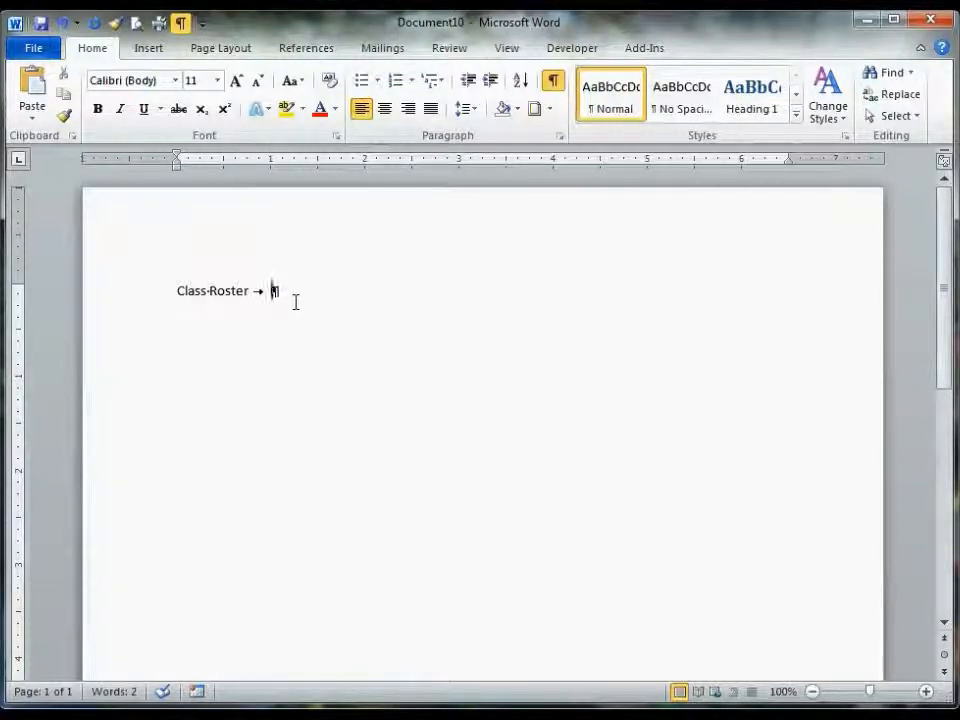
- Type Instructor, then a new line with Class Title and Class Date separated by a tab, and start another line
{"action": "type", "text": "Instur"}
{"action": "type", "text": "c"}
{"action": "key", "text": "BackSpace"}
{"action": "key", "text": "BackSpace"}
{"action": "key", "text": "BackSpace"}
{"action": "type", "text": "ructor"}
{"action": "key", "text": "Return"}
{"action": "type", "text": "Class Title"}
{"action": "key", "text": "Tab"}
{"action": "type", "text": "Class Date"}
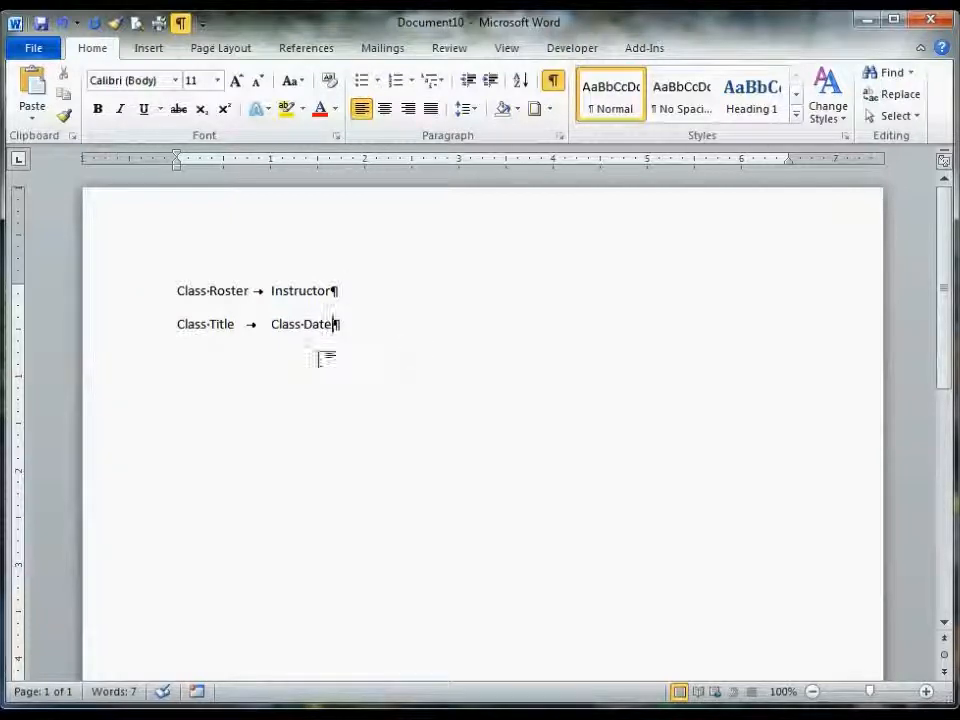
{"action": "key", "text": "Return"}
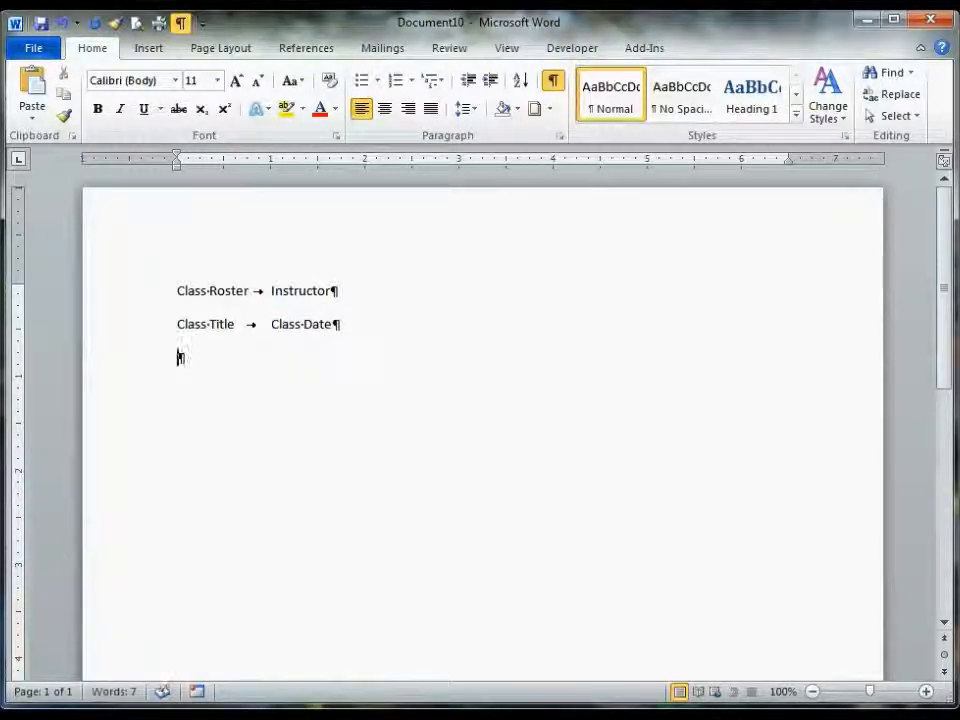
- Add a line with Name and Dept. and a line with Email and Phone, each pair separated by a tab
{"action": "type", "text": "Name"}
{"action": "key", "text": "Tab"}
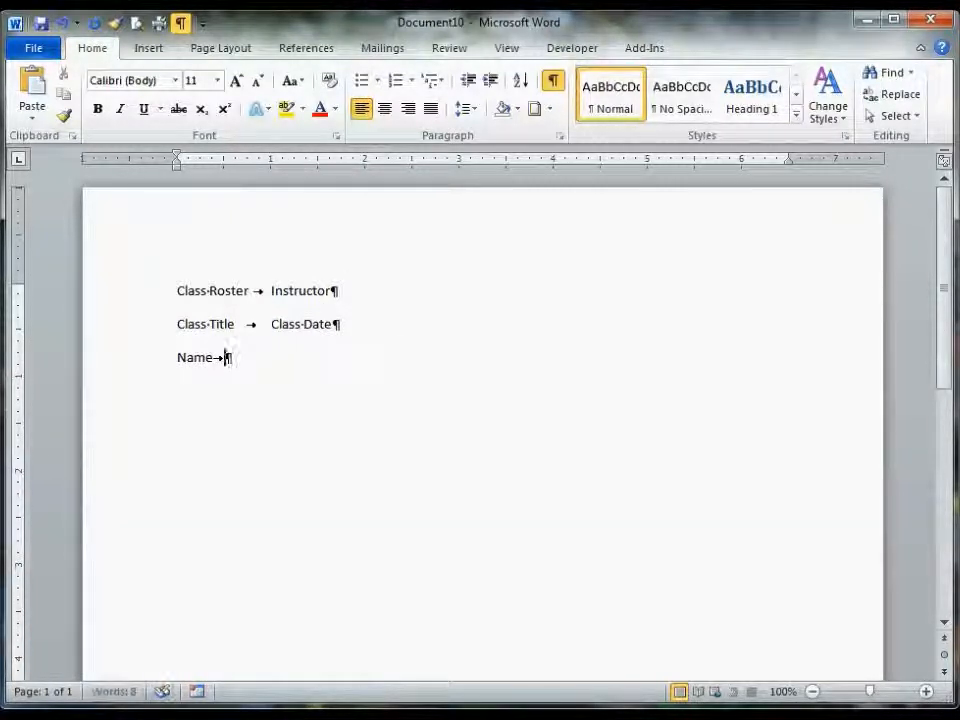
{"action": "type", "text": "Dept."}
{"action": "key", "text": "Return"}
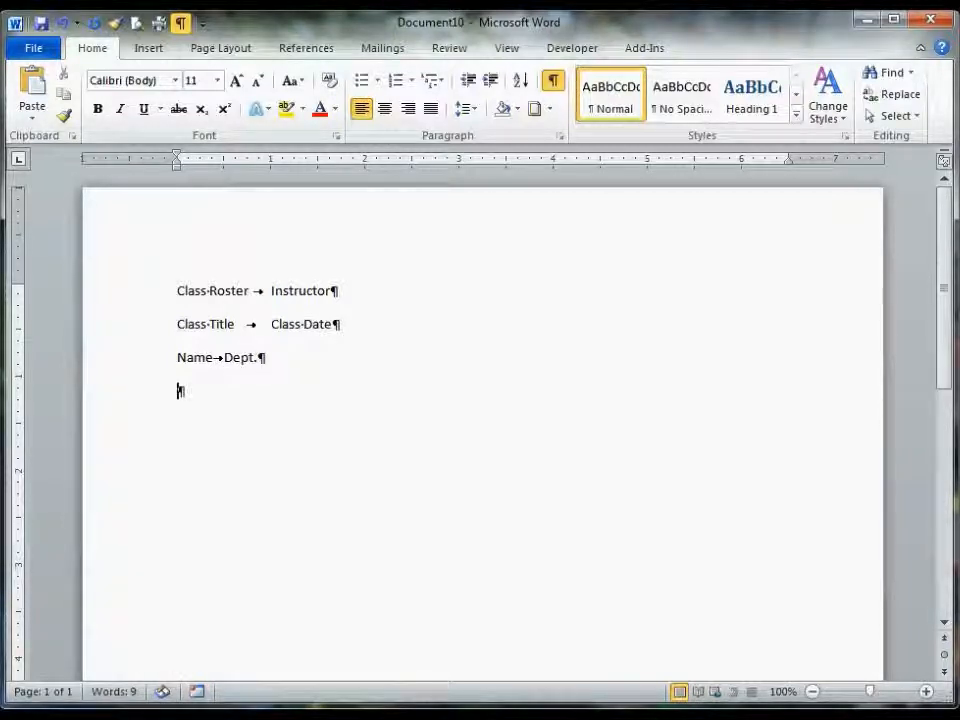
{"action": "type", "text": "Email\t"}
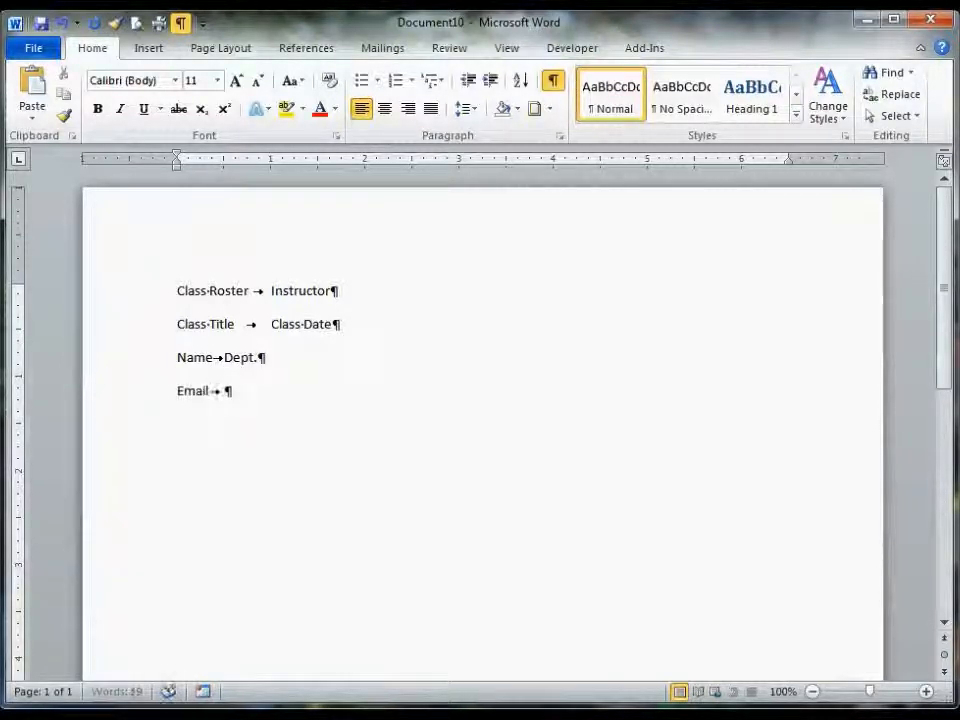
{"action": "type", "text": "Phone"}
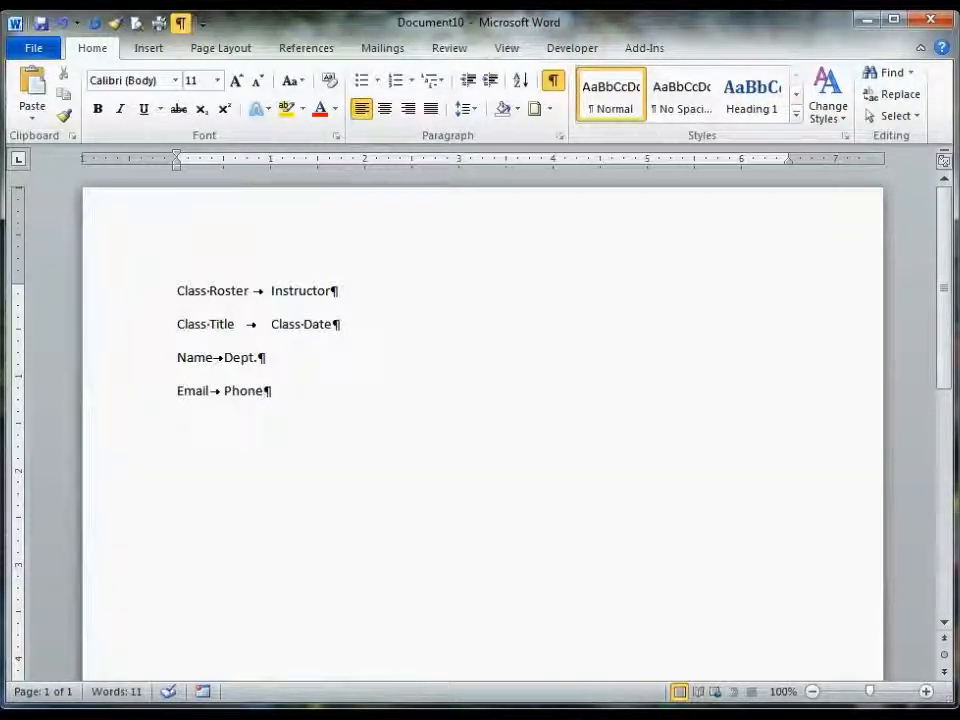
- Add a trailing tab at the end of each of the four lines
{"action": "left_click", "coordinate": [383, 293]}
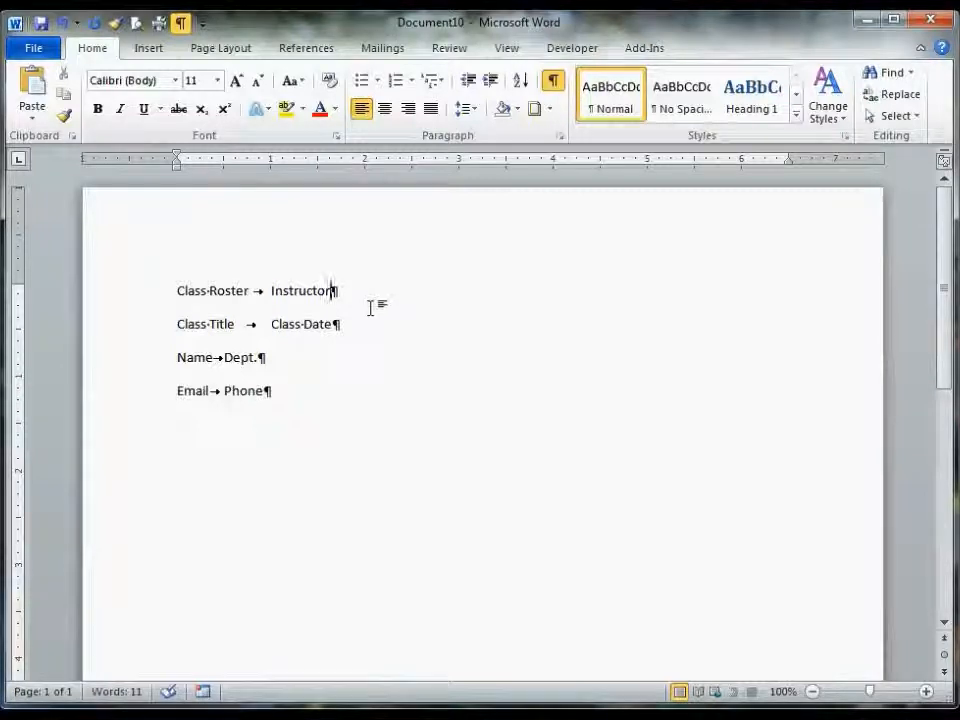
{"action": "key", "text": "Tab"}
{"action": "left_click", "coordinate": [388, 326]}
{"action": "key", "text": "Tab"}
{"action": "left_click", "coordinate": [328, 360]}
{"action": "key", "text": "Tab"}
{"action": "left_click", "coordinate": [323, 391]}
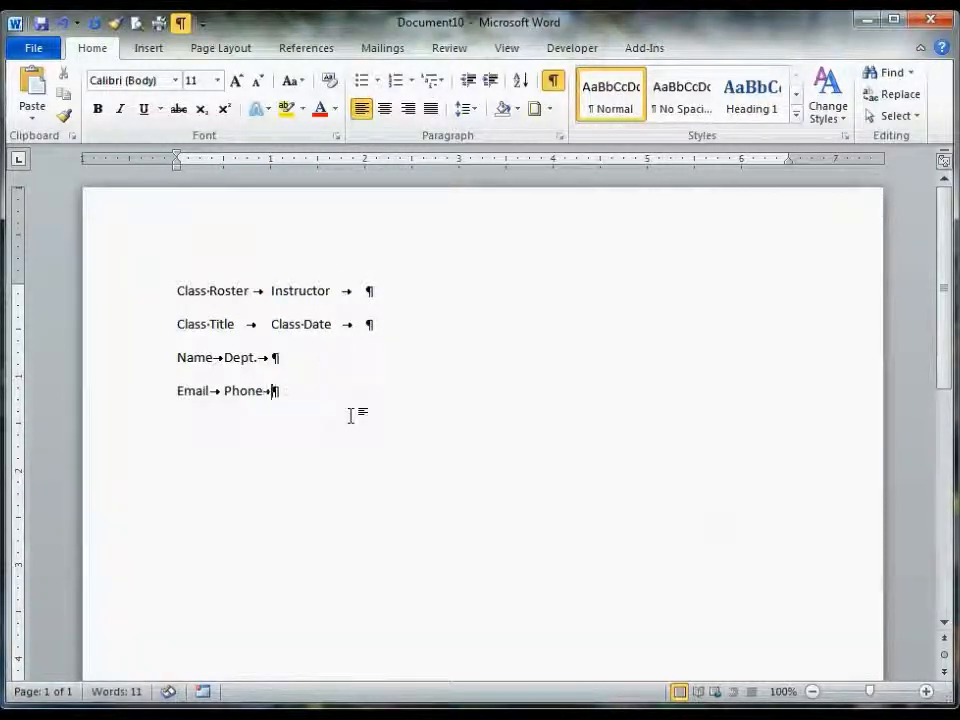
{"action": "key", "text": "Tab"}
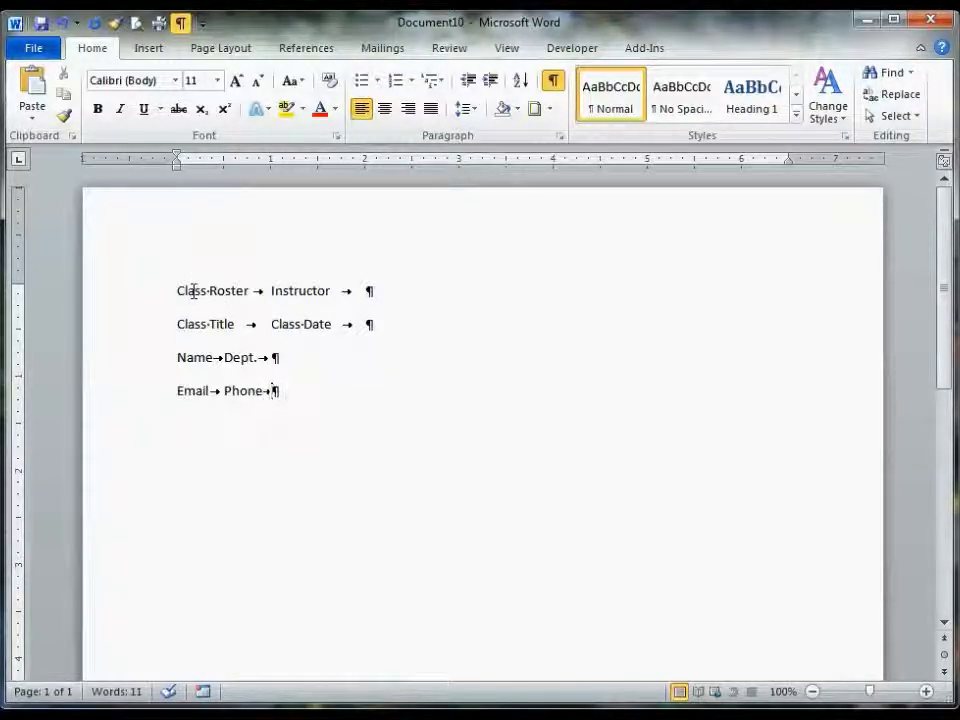
- Set a left tab stop at 4 inches on the ruler for the Class Roster and Class Title lines
{"action": "left_click", "coordinate": [119, 302]}
{"action": "left_click_drag", "start_coordinate": [119, 302], "coordinate": [118, 330]}
{"action": "left_click", "coordinate": [223, 330]}
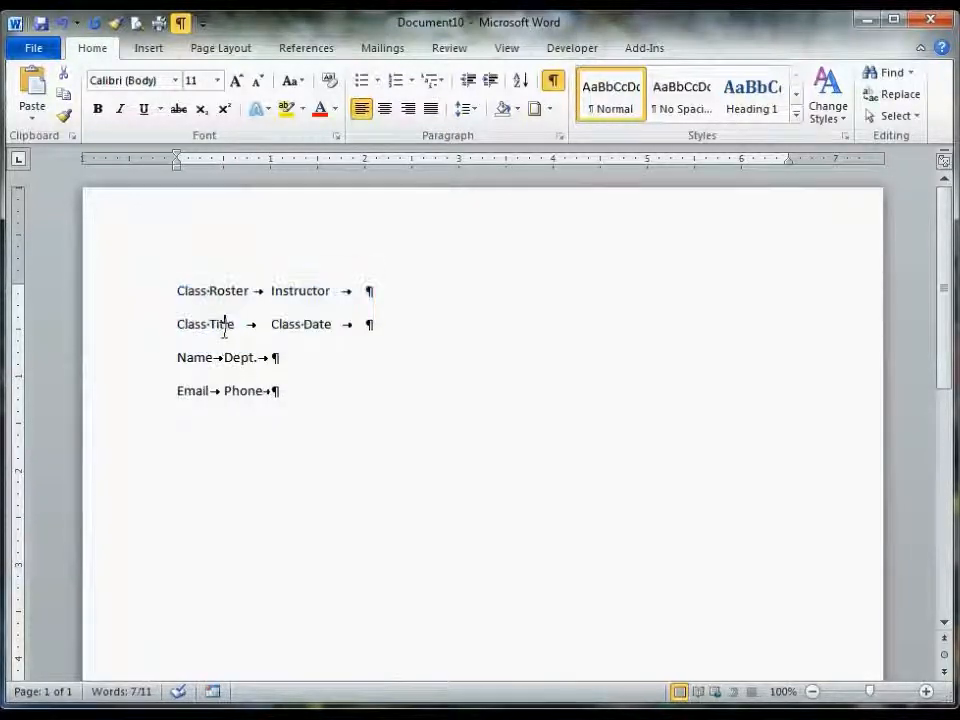
{"action": "left_click", "coordinate": [203, 290]}
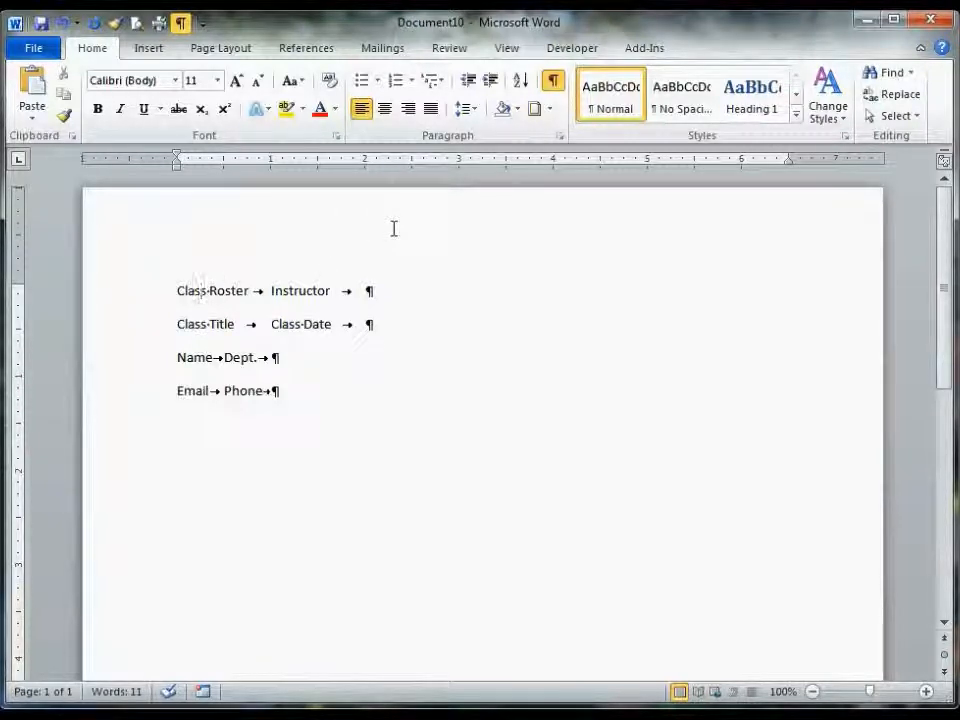
{"action": "left_click", "coordinate": [553, 160]}
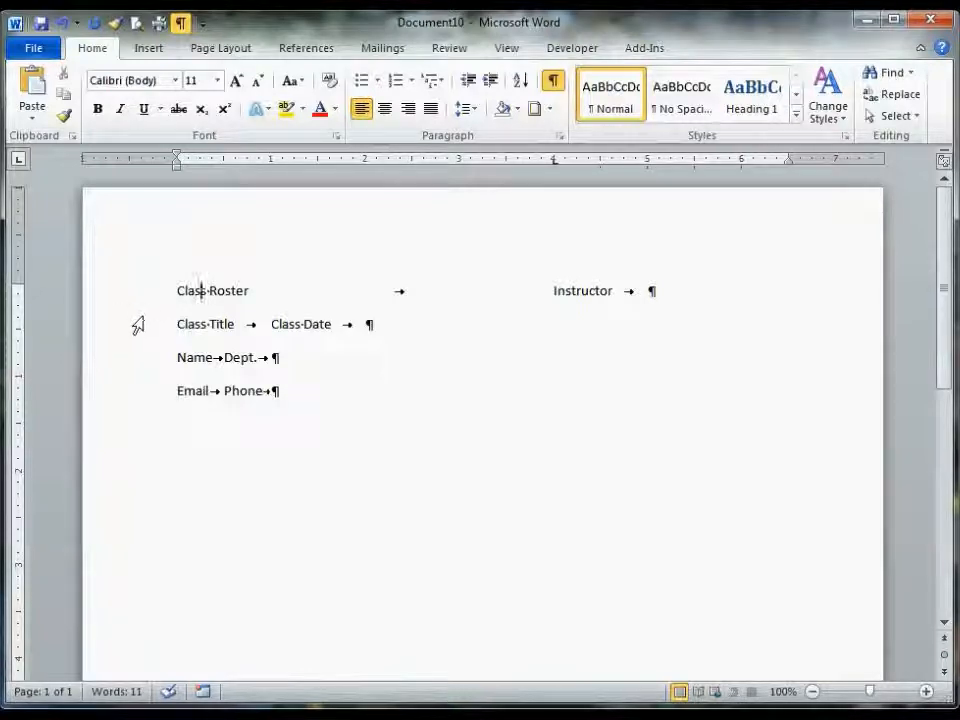
{"action": "left_click", "coordinate": [195, 324]}
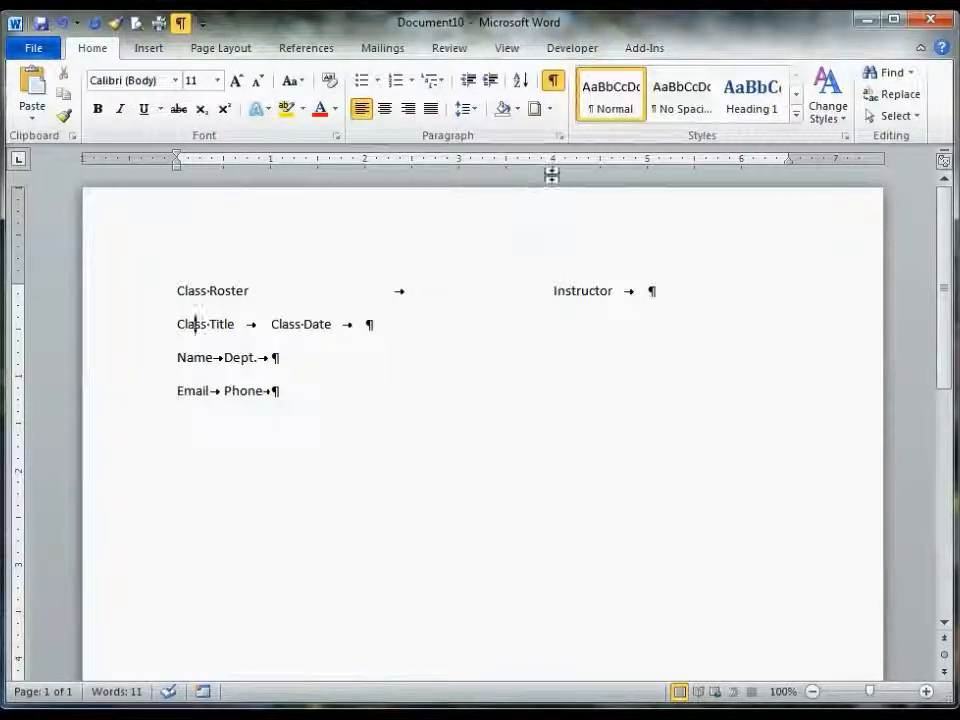
{"action": "left_click", "coordinate": [554, 161]}
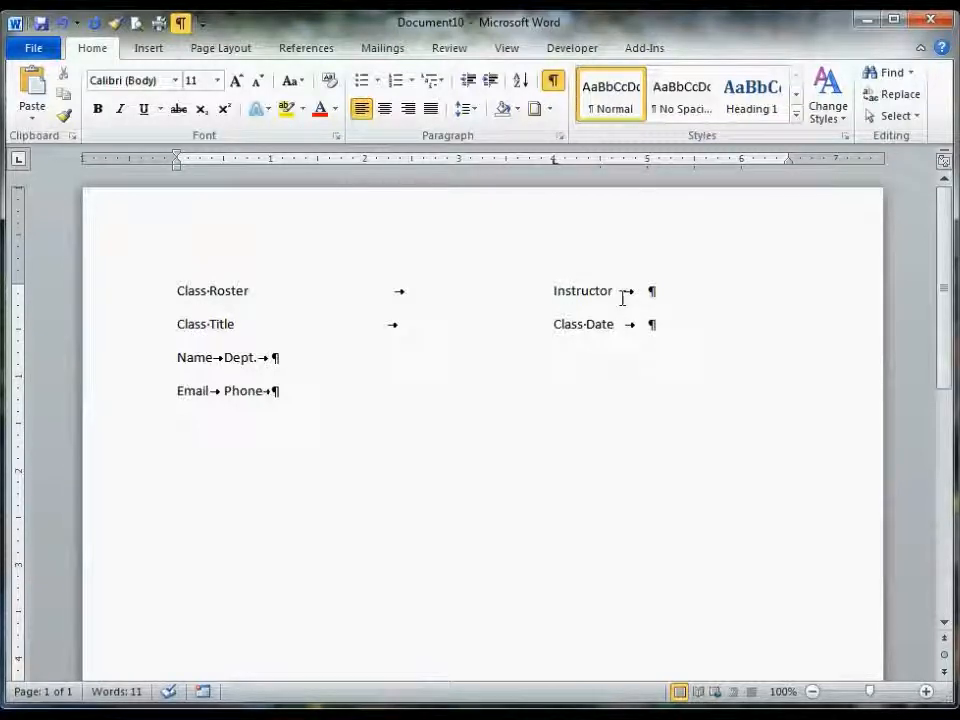
- Select the first two lines and open the Tabs settings from the Paragraph dialog
{"action": "left_click", "coordinate": [679, 290]}
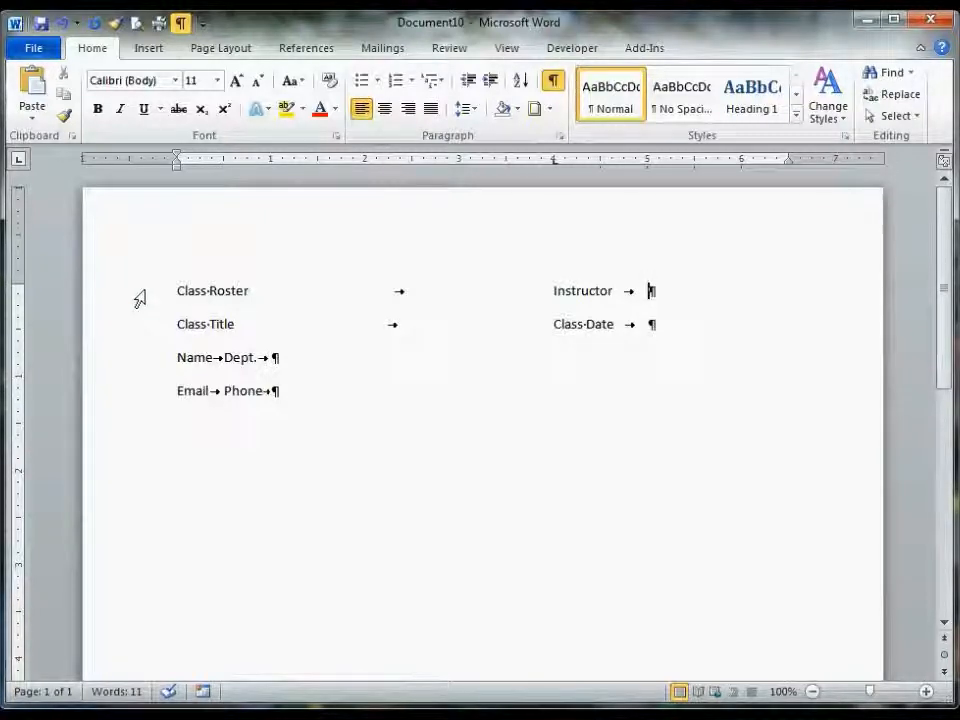
{"action": "left_click_drag", "start_coordinate": [139, 311], "coordinate": [135, 328]}
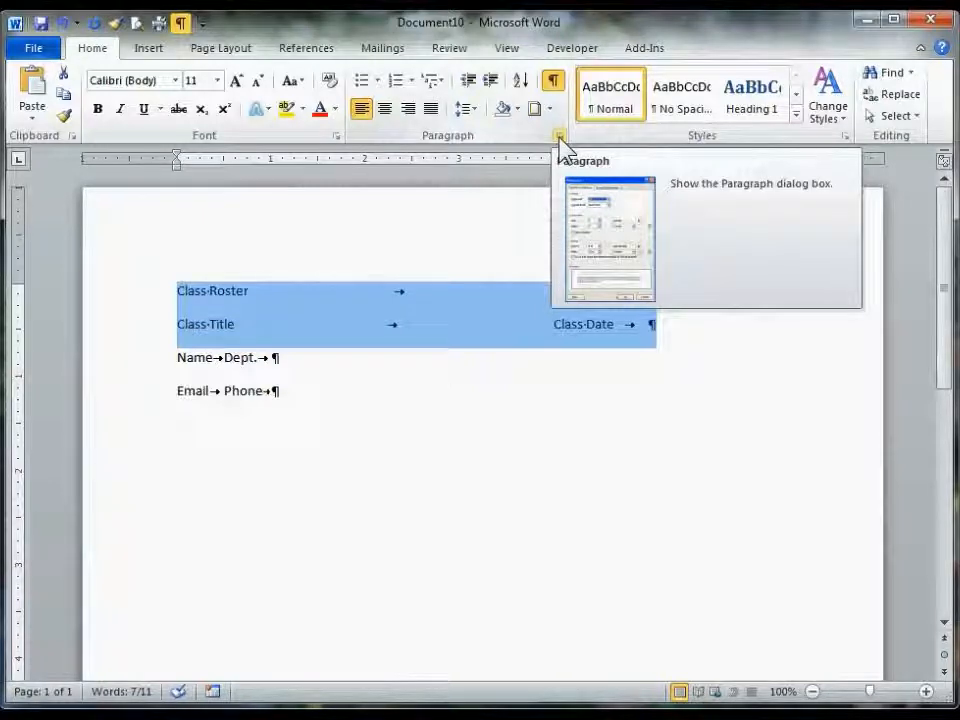
{"action": "left_click", "coordinate": [561, 145]}
{"action": "left_click_drag", "start_coordinate": [563, 150], "coordinate": [626, 178]}
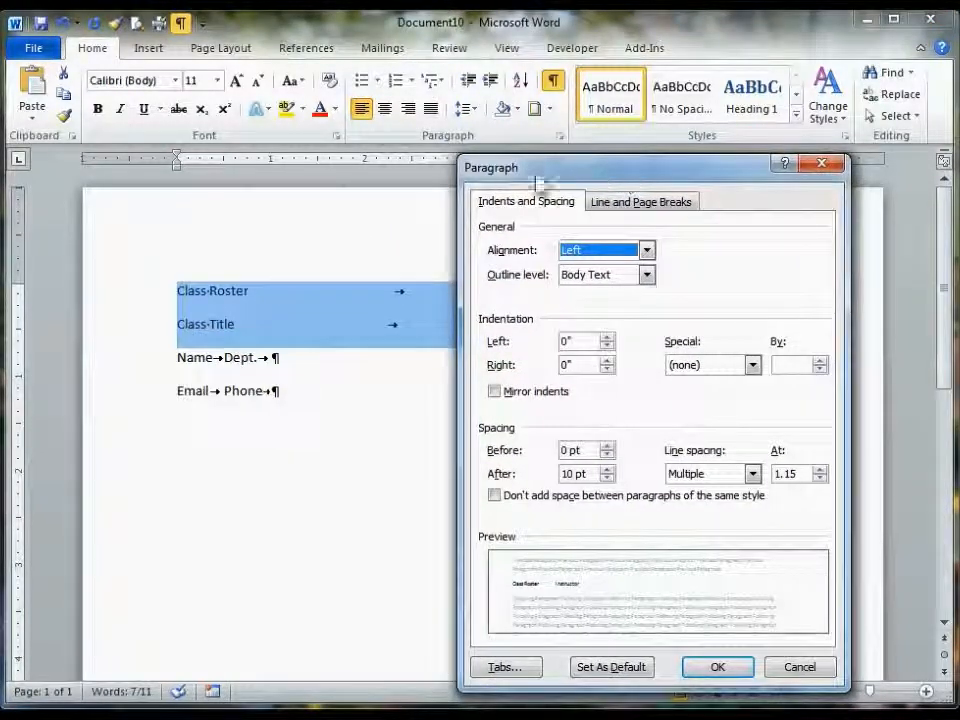
{"action": "left_click", "coordinate": [513, 670]}
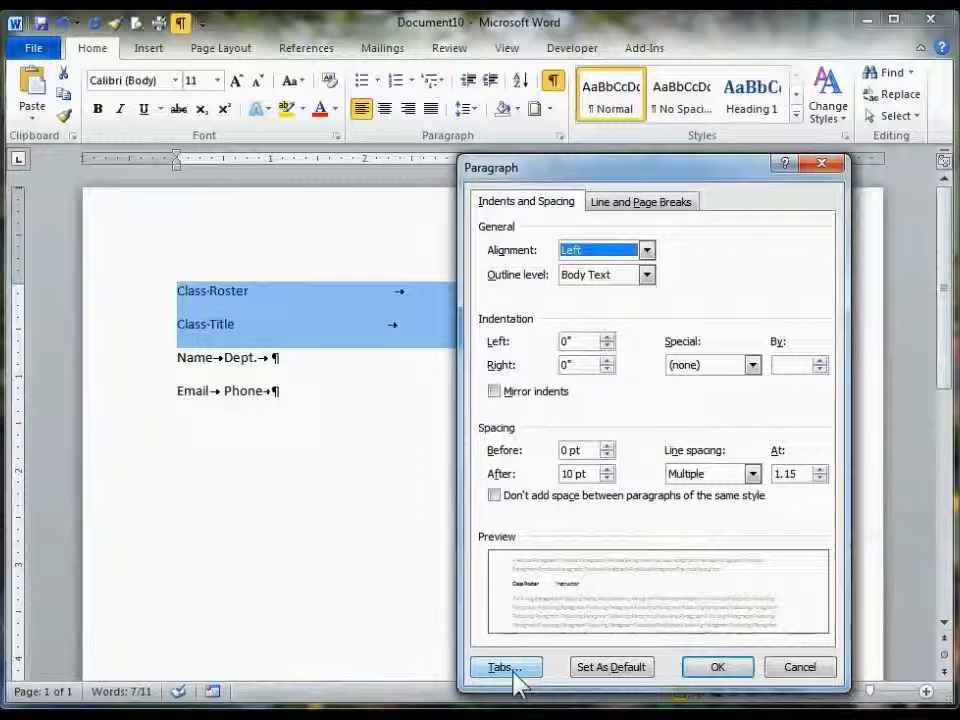
{"action": "left_click_drag", "start_coordinate": [686, 430], "coordinate": [804, 302]}
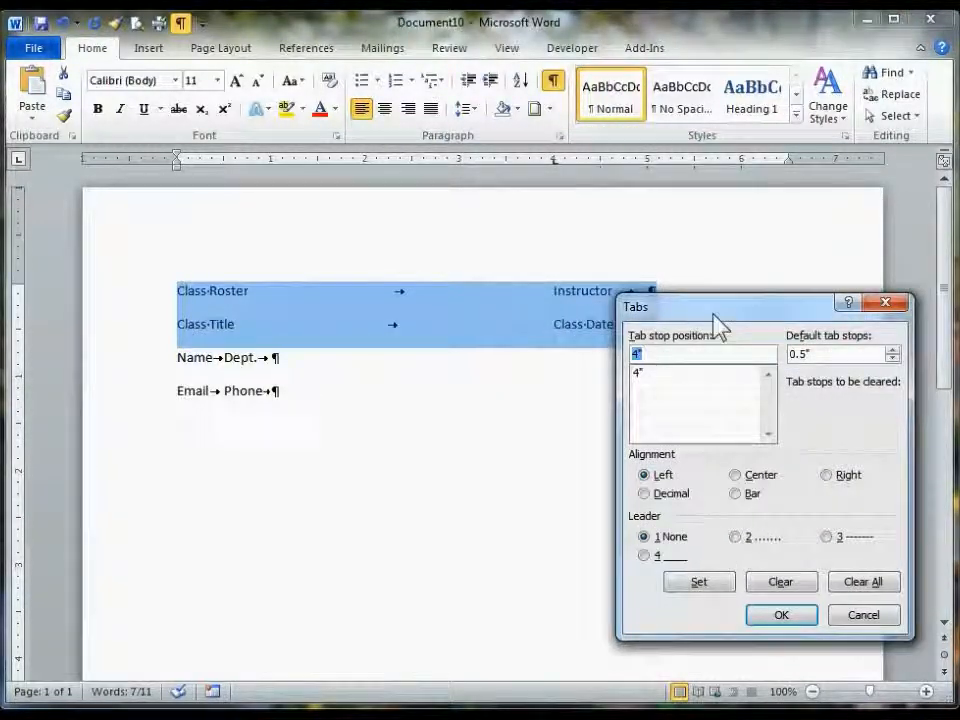
{"action": "left_click_drag", "start_coordinate": [714, 315], "coordinate": [701, 378]}
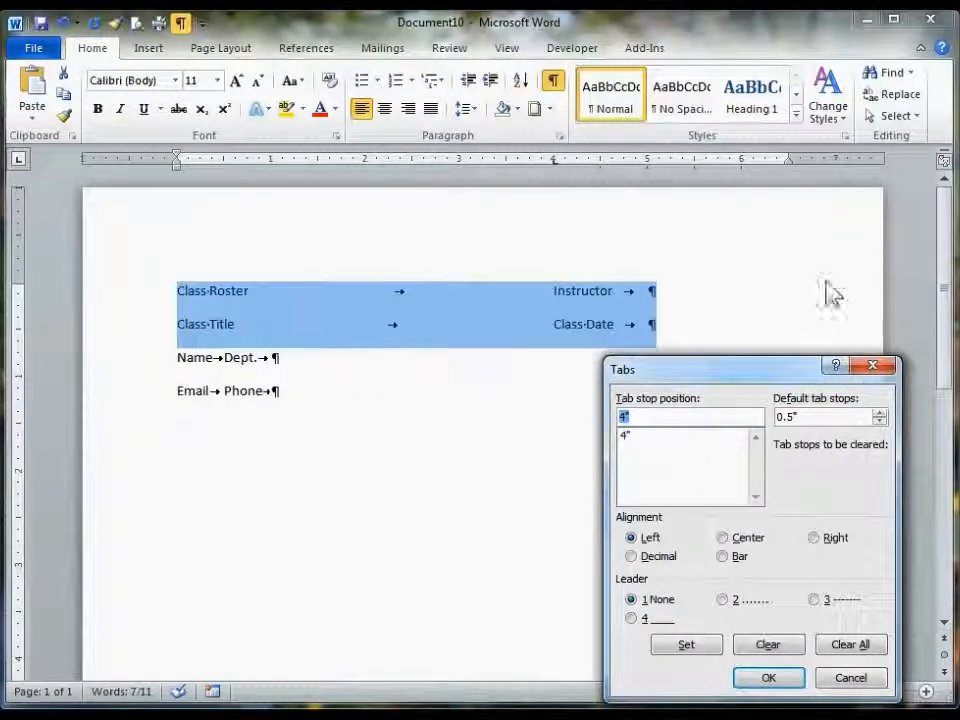
- Set a 6.5 inch tab stop with the solid underline leader for the selected lines and apply it
{"action": "key", "text": "ctrl"}
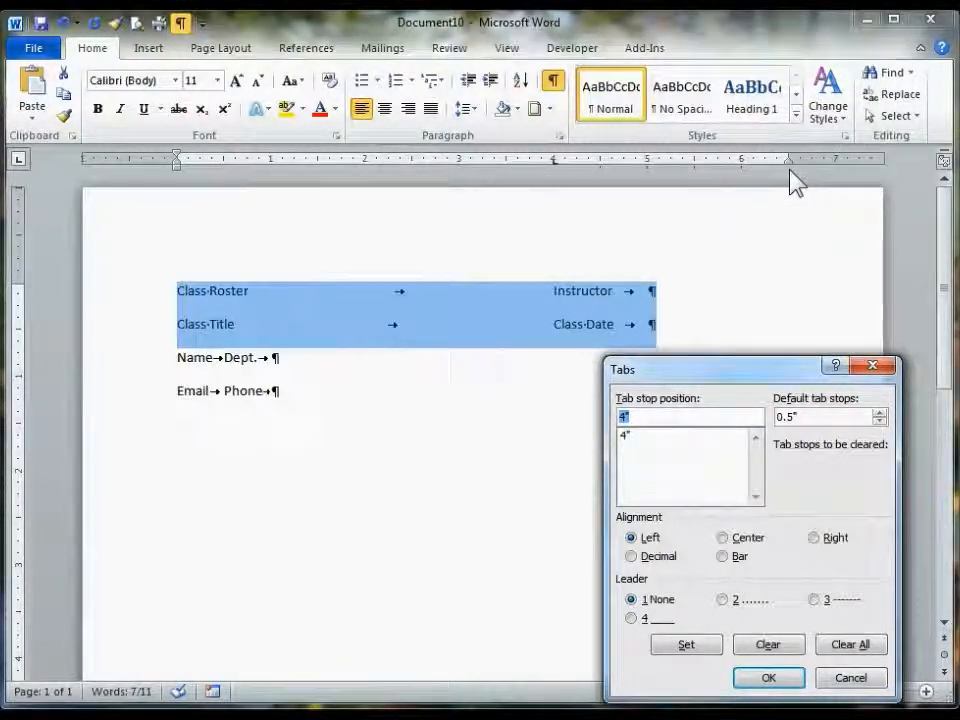
{"action": "type", "text": ".5"}
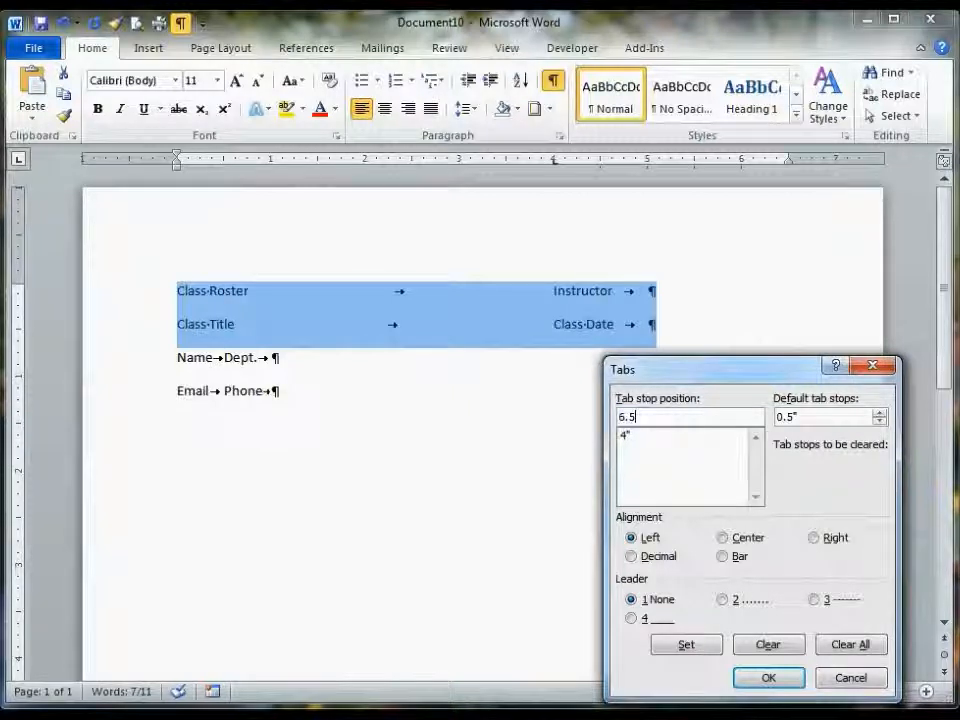
{"action": "left_click", "coordinate": [632, 619]}
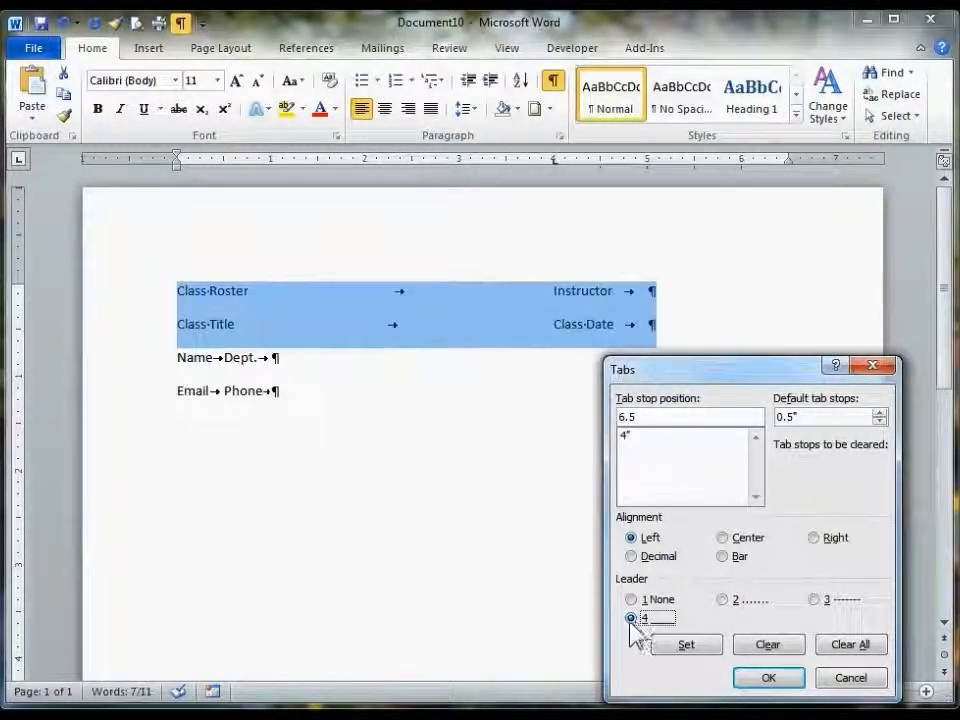
{"action": "left_click", "coordinate": [701, 646]}
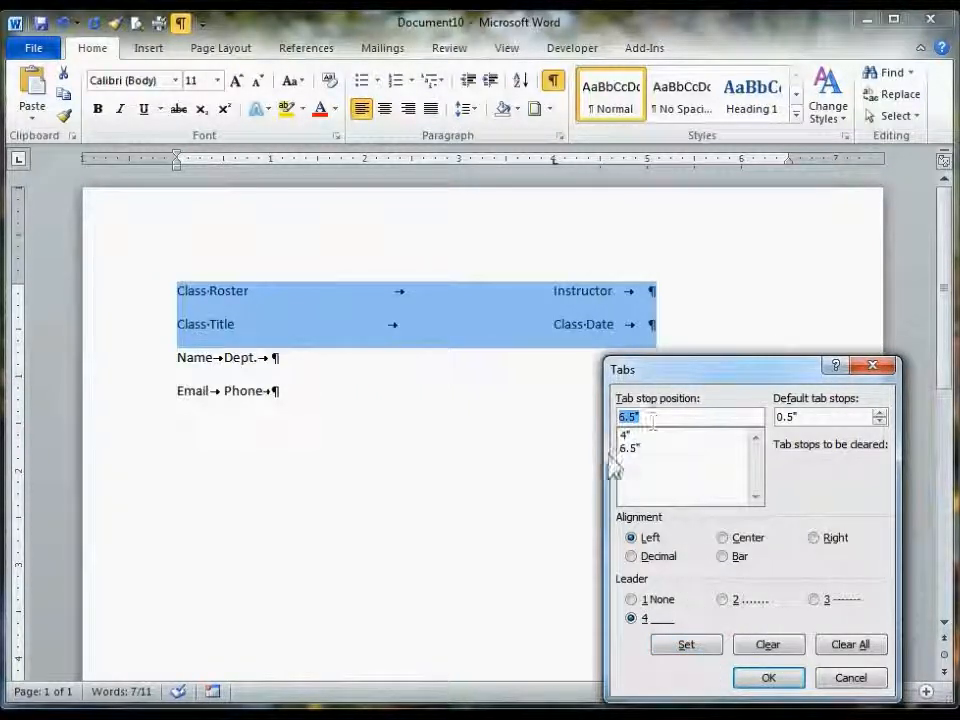
{"action": "left_click", "coordinate": [766, 677]}
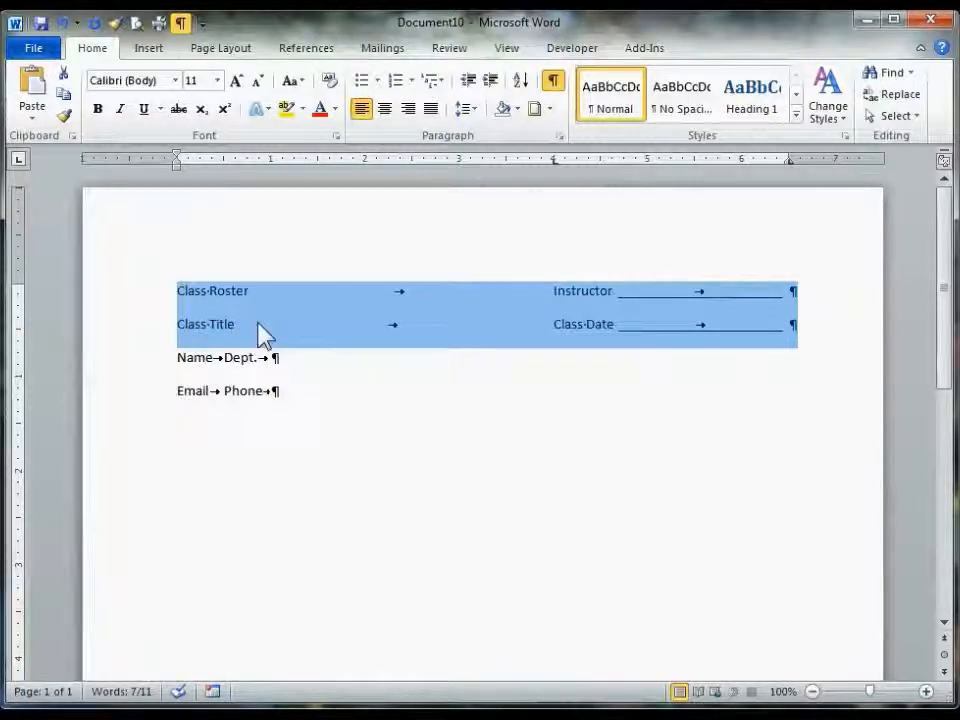
{"action": "left_click", "coordinate": [198, 324]}
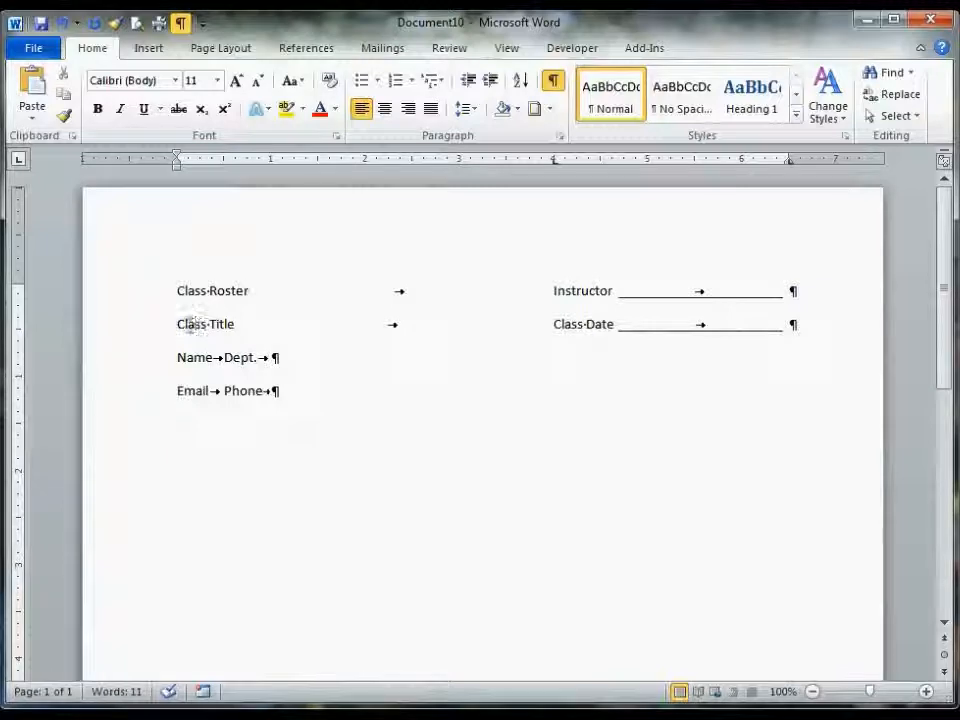
- Give the 4 inch tab stop on the Class Title line the solid underline leader and hide formatting marks to check it
{"action": "left_click", "coordinate": [559, 136]}
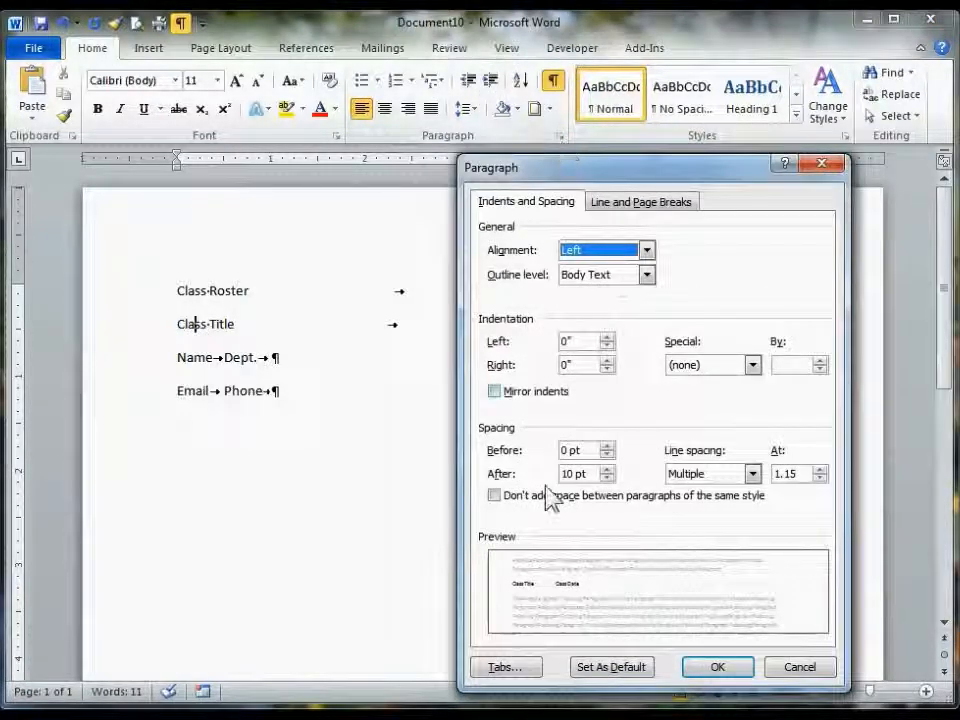
{"action": "left_click", "coordinate": [507, 666]}
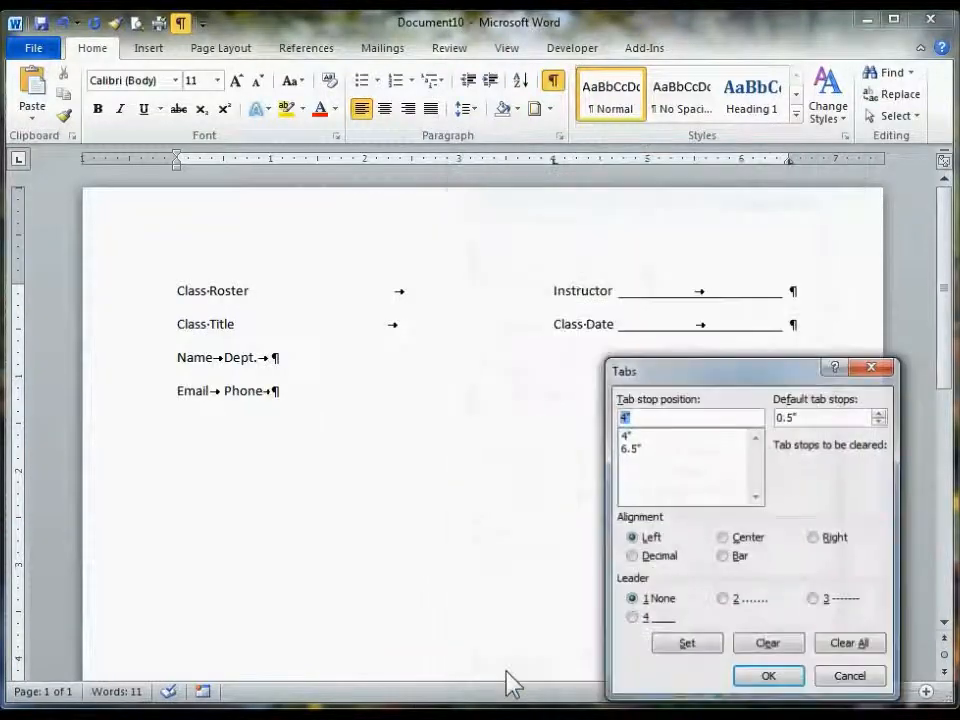
{"action": "left_click", "coordinate": [631, 437]}
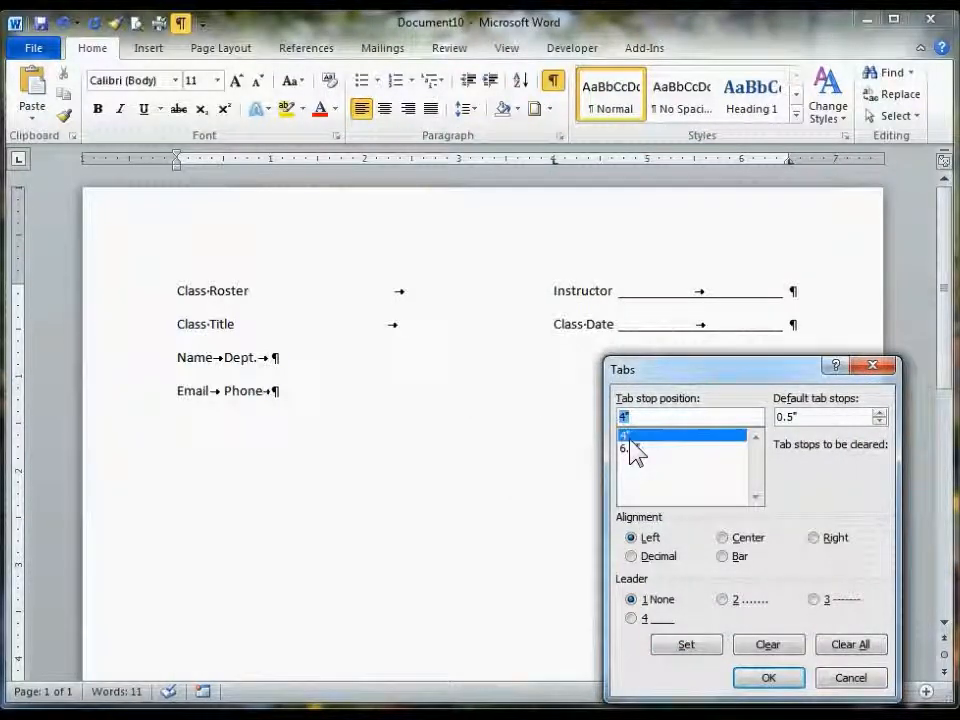
{"action": "left_click", "coordinate": [631, 618]}
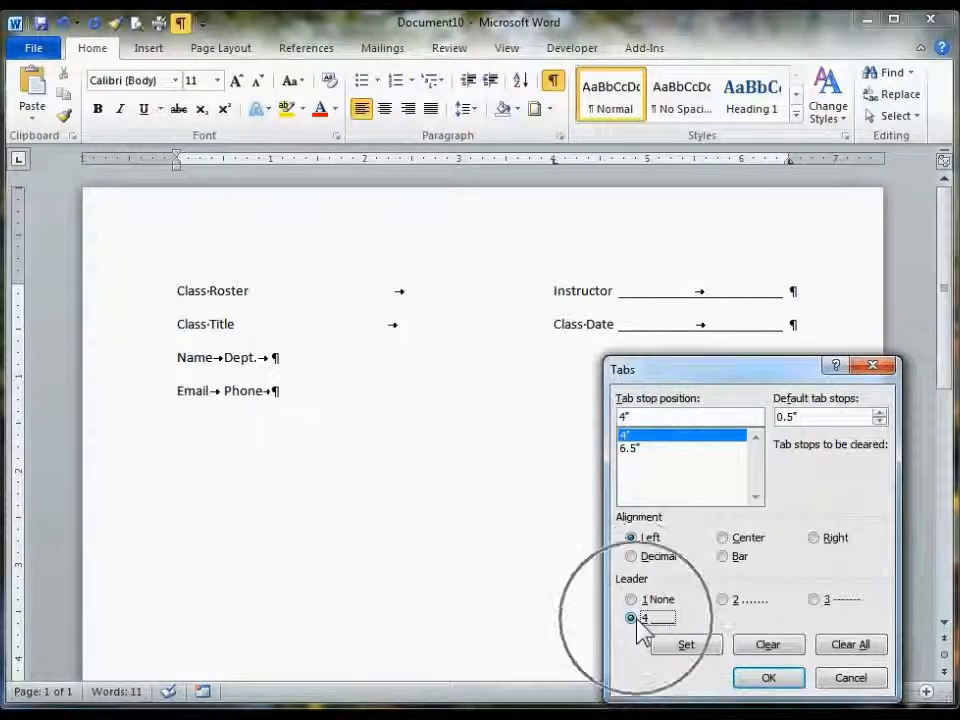
{"action": "left_click", "coordinate": [686, 646]}
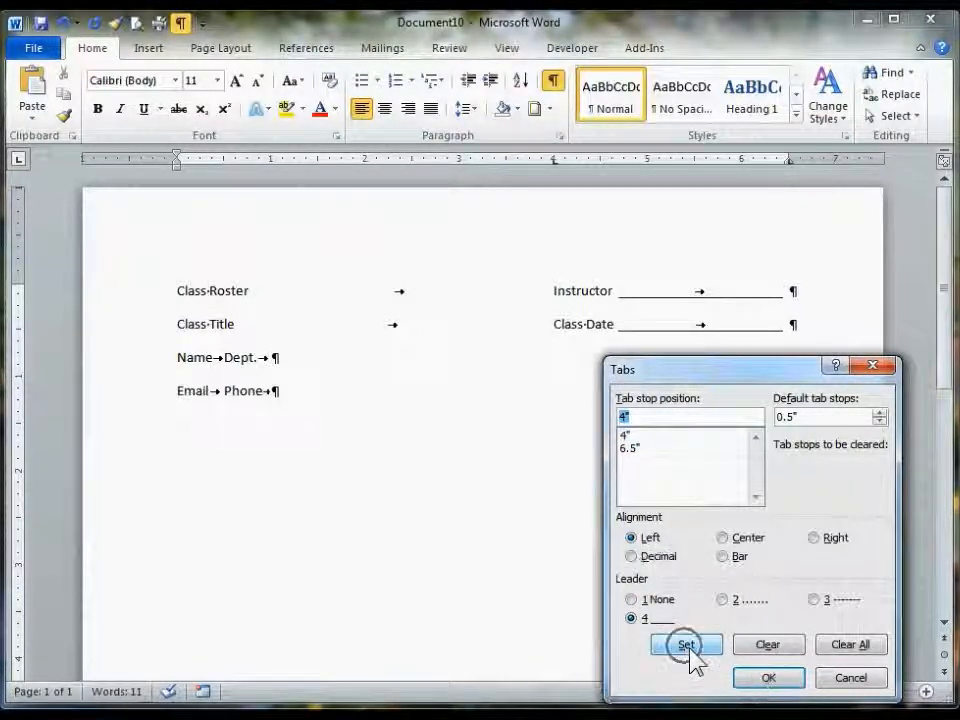
{"action": "left_click", "coordinate": [766, 679]}
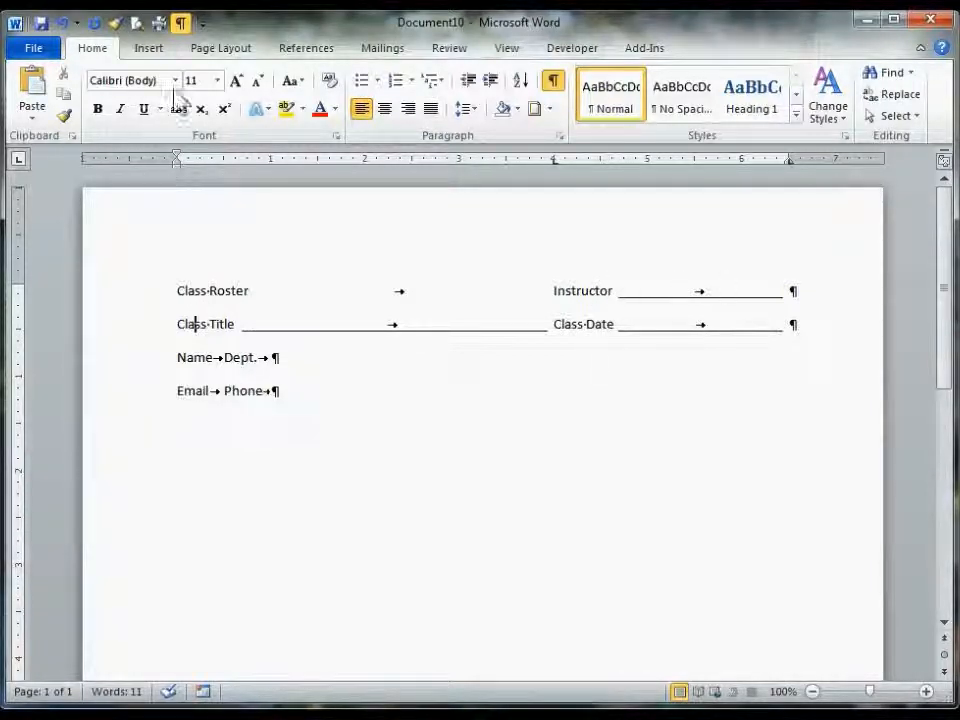
{"action": "left_click", "coordinate": [181, 22]}
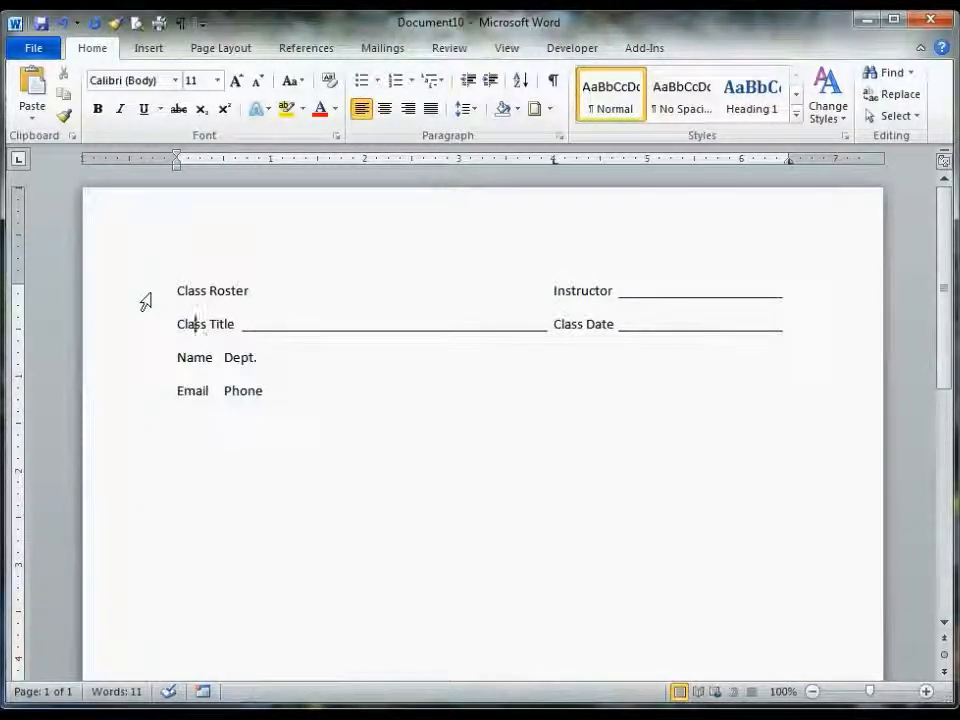
- Select the Name and Email lines and set a right-aligned 4 inch tab stop with the solid underline leader
{"action": "left_click", "coordinate": [144, 372]}
{"action": "left_click_drag", "start_coordinate": [144, 374], "coordinate": [144, 399]}
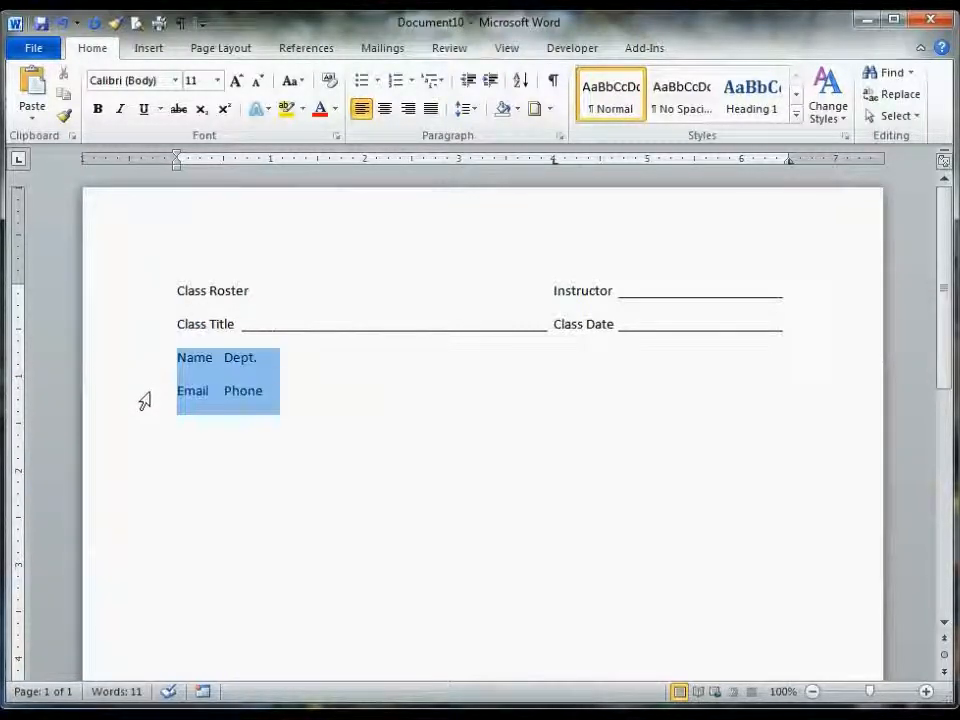
{"action": "left_click", "coordinate": [181, 22]}
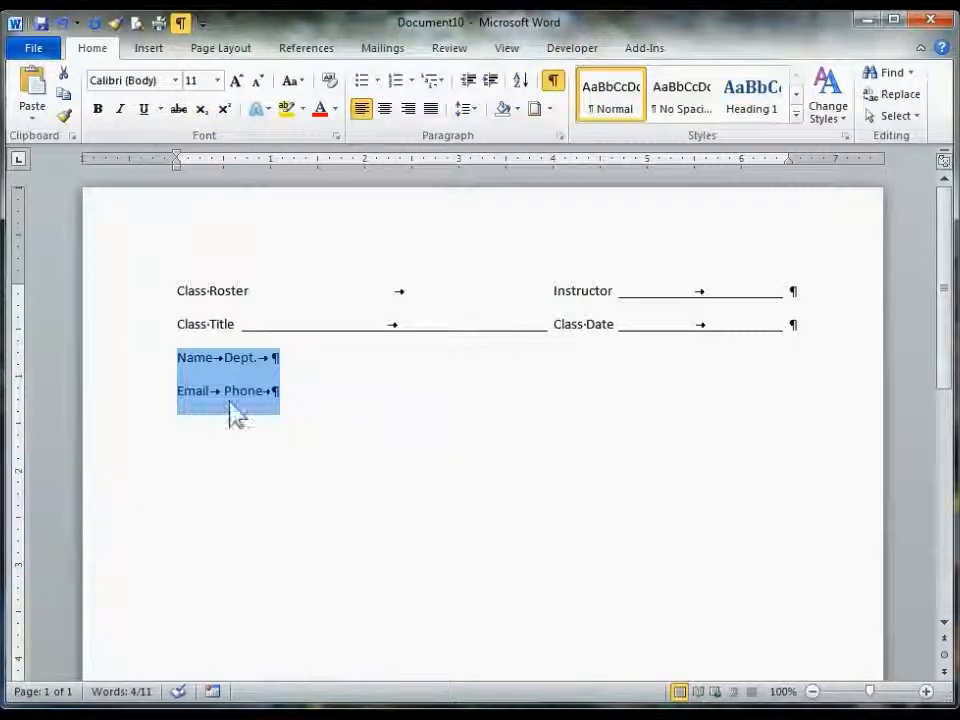
{"action": "left_click", "coordinate": [560, 138]}
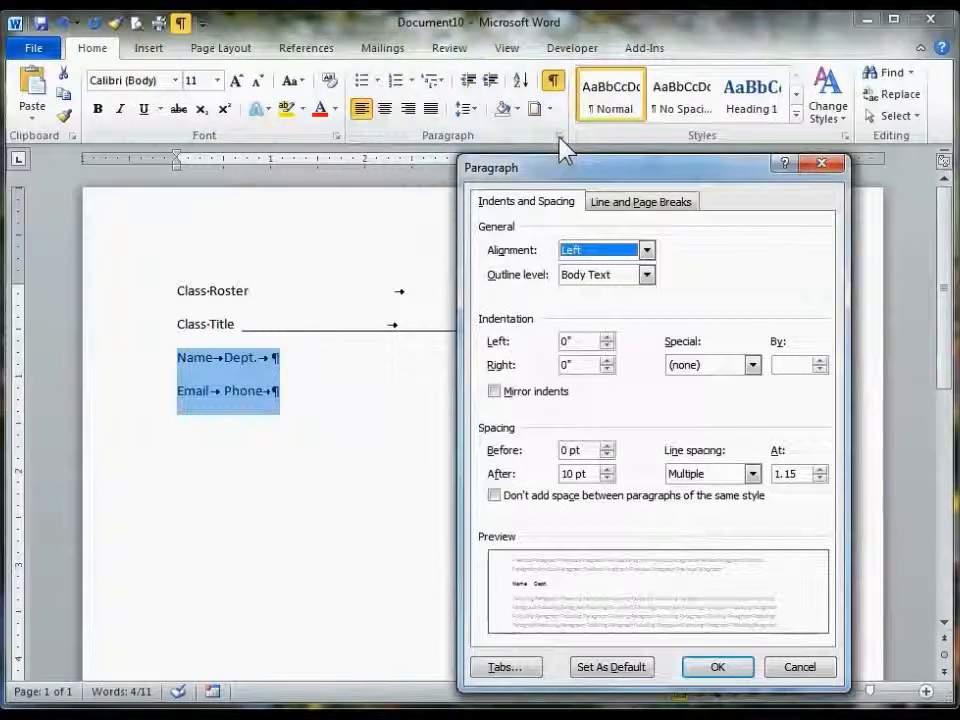
{"action": "left_click", "coordinate": [522, 668]}
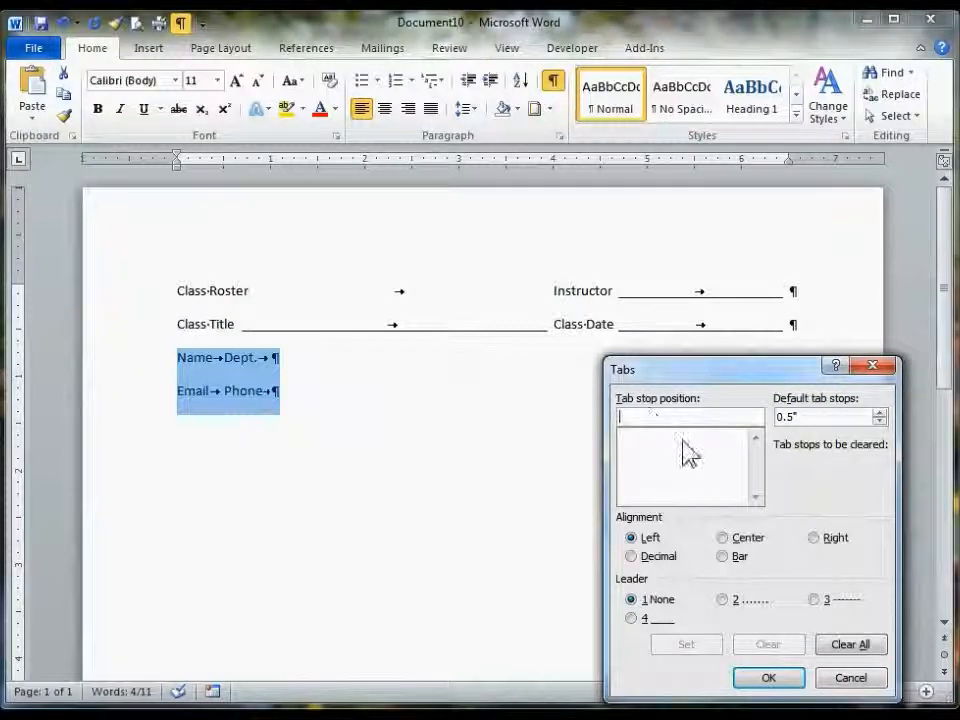
{"action": "type", "text": "4"}
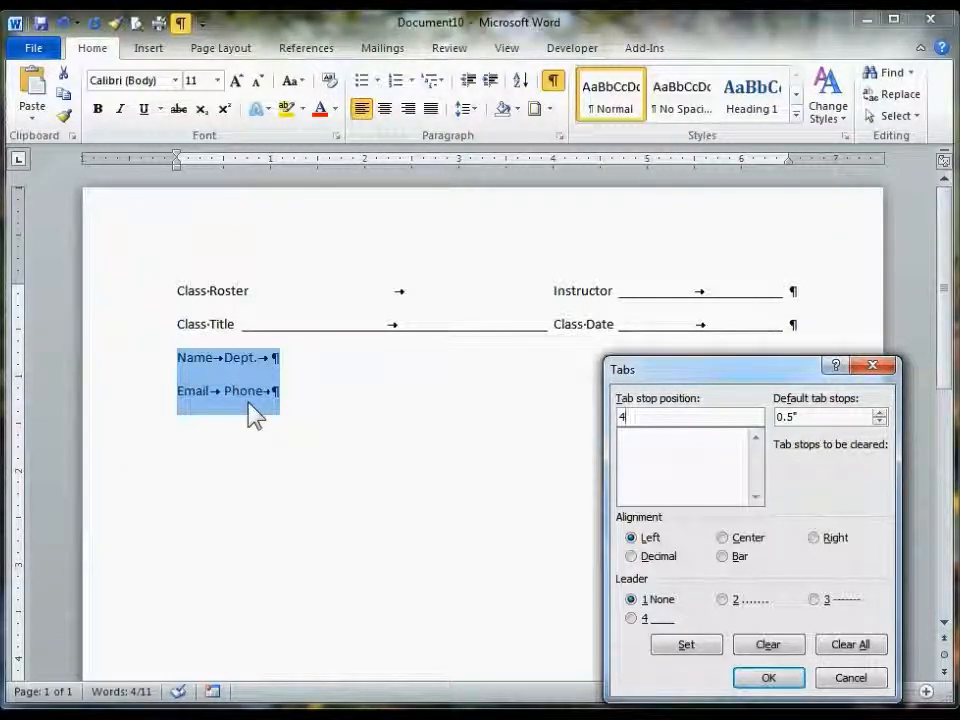
{"action": "left_click", "coordinate": [814, 540]}
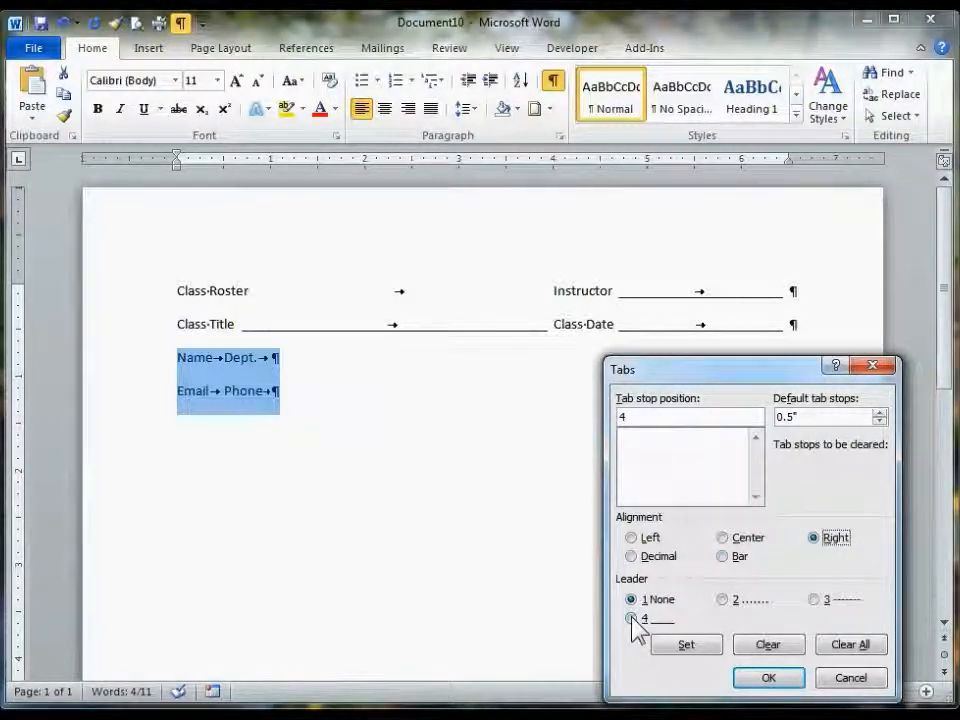
{"action": "left_click", "coordinate": [632, 619]}
{"action": "left_click", "coordinate": [683, 646]}
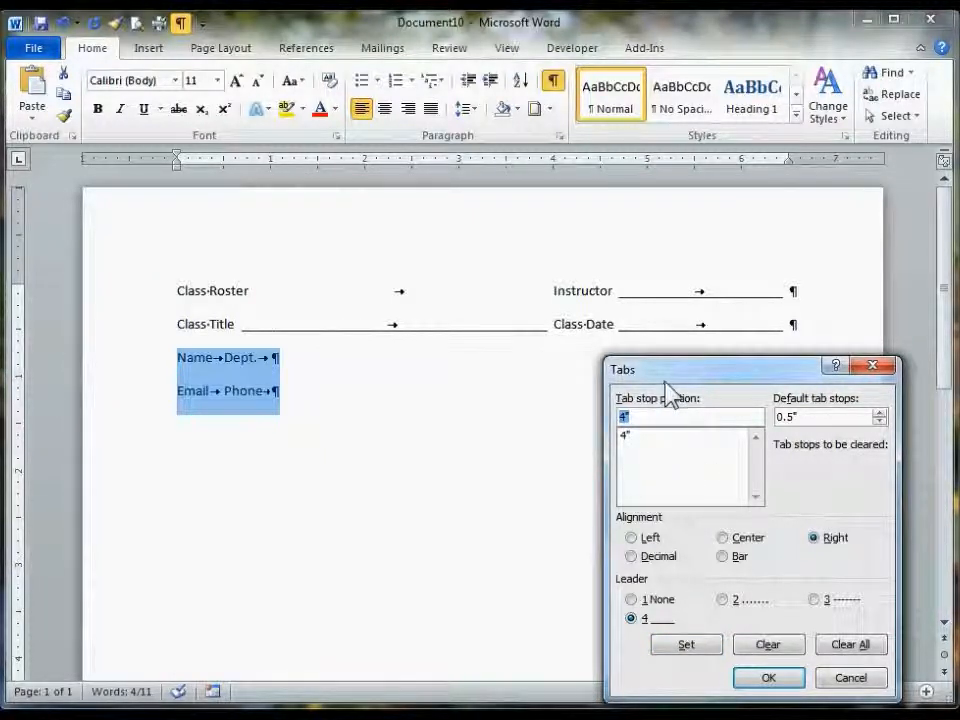
- Add a left 6.5 inch tab stop with the solid underline leader for those lines and apply the settings
{"action": "left_click_drag", "start_coordinate": [666, 375], "coordinate": [650, 444]}
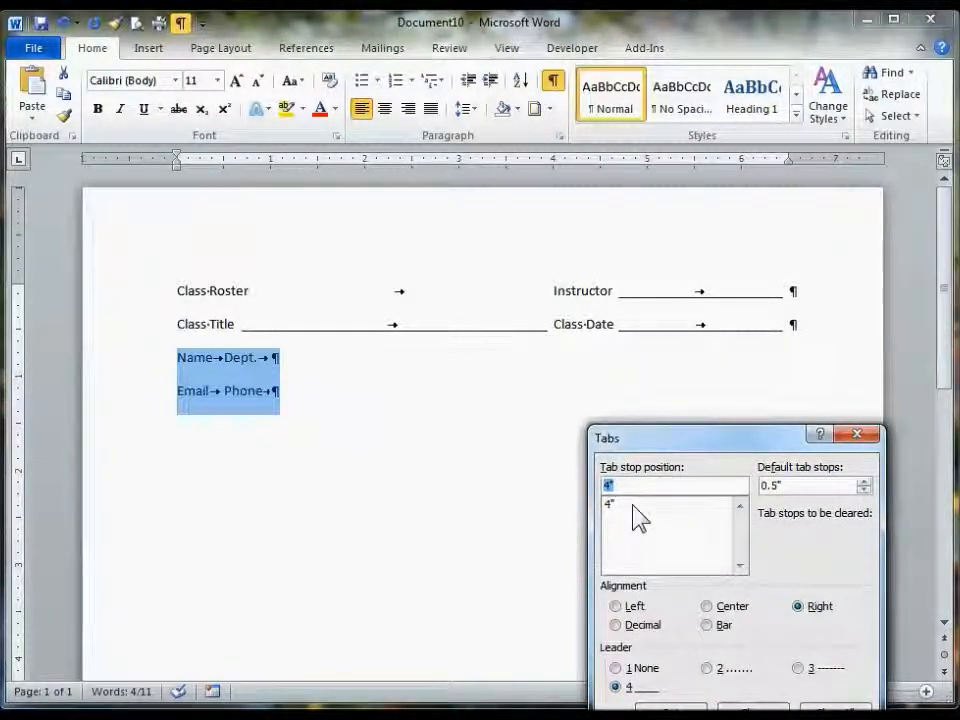
{"action": "type", "text": "6.5"}
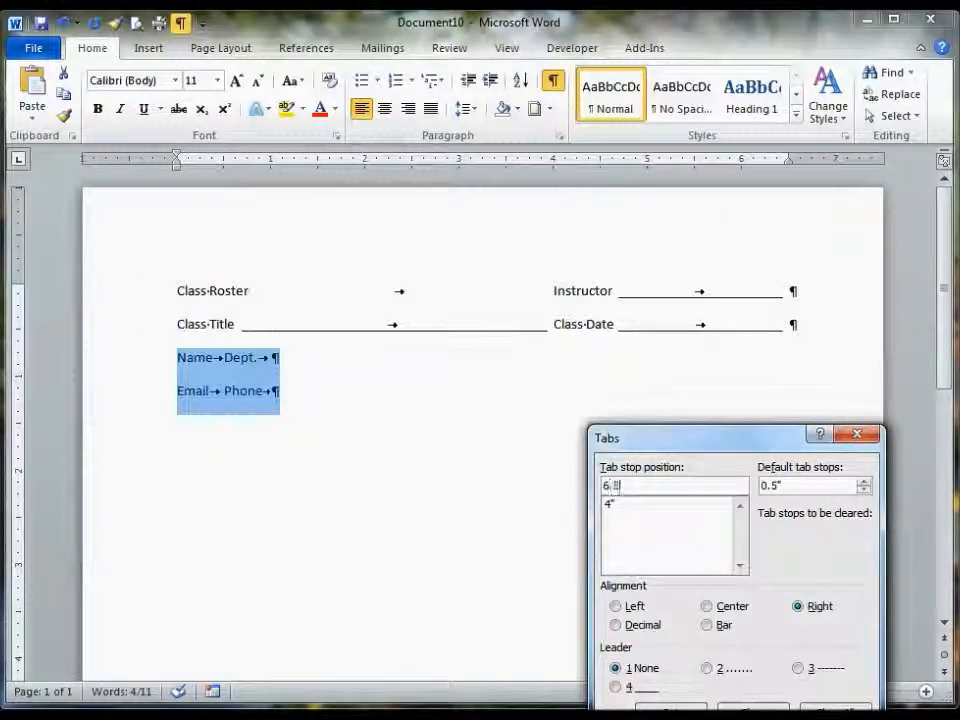
{"action": "left_click", "coordinate": [617, 606]}
{"action": "left_click", "coordinate": [616, 687]}
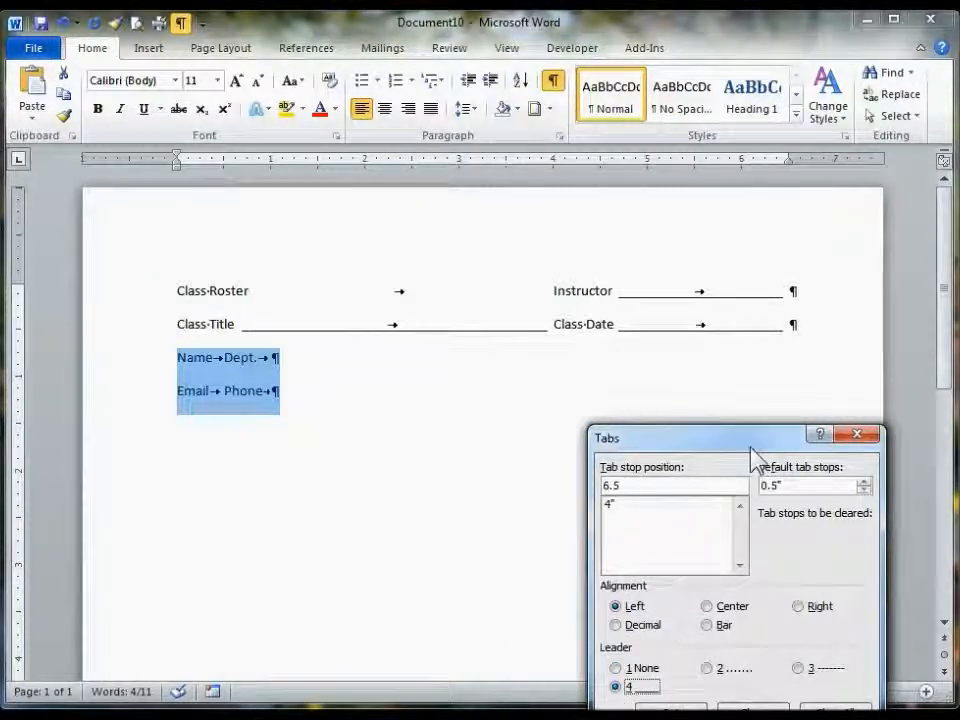
{"action": "left_click_drag", "start_coordinate": [753, 445], "coordinate": [768, 371]}
{"action": "left_click", "coordinate": [686, 633]}
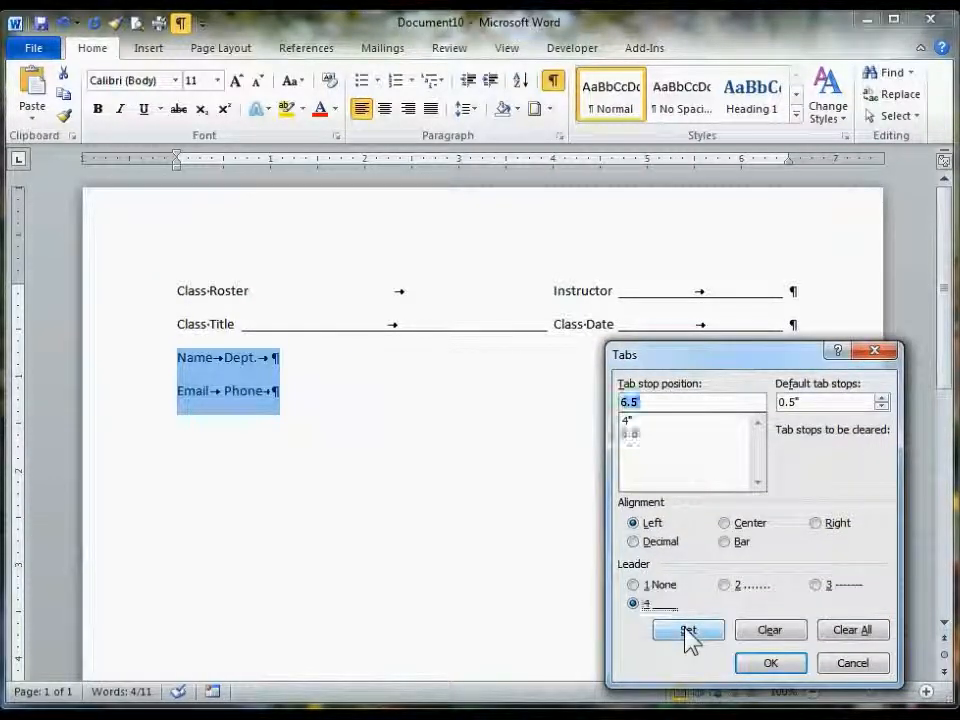
{"action": "left_click", "coordinate": [631, 424]}
{"action": "left_click", "coordinate": [632, 433]}
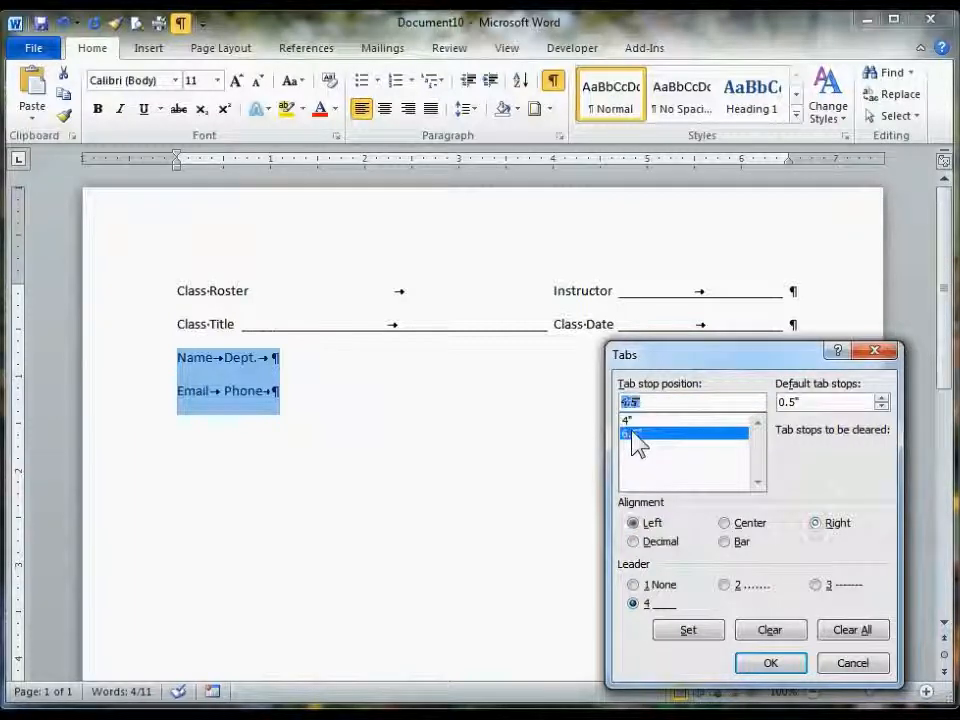
{"action": "left_click", "coordinate": [690, 635]}
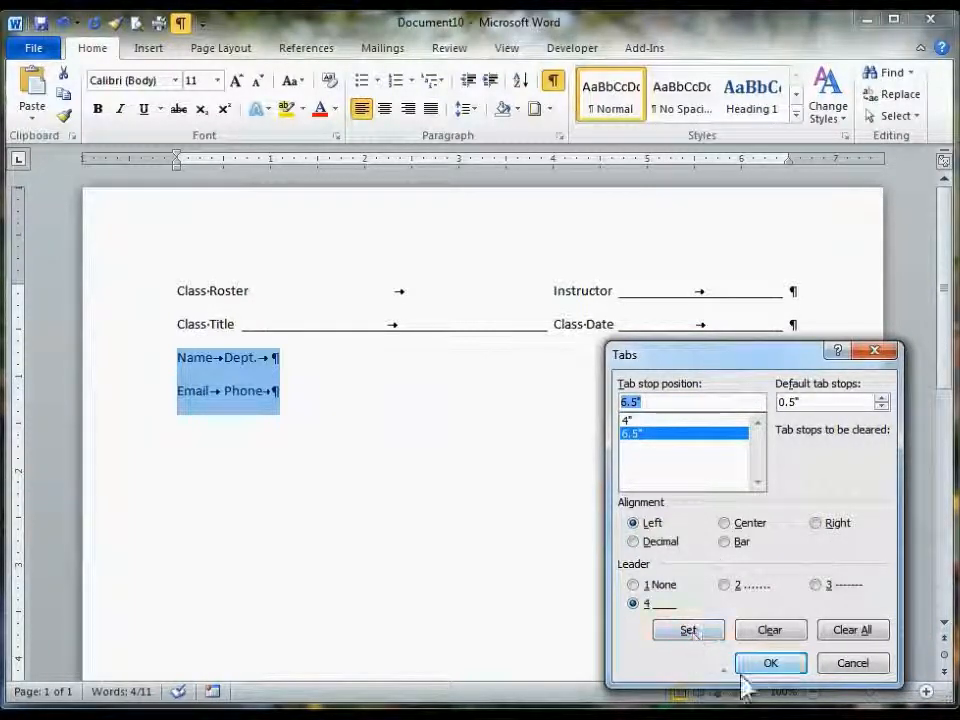
{"action": "left_click", "coordinate": [771, 663]}
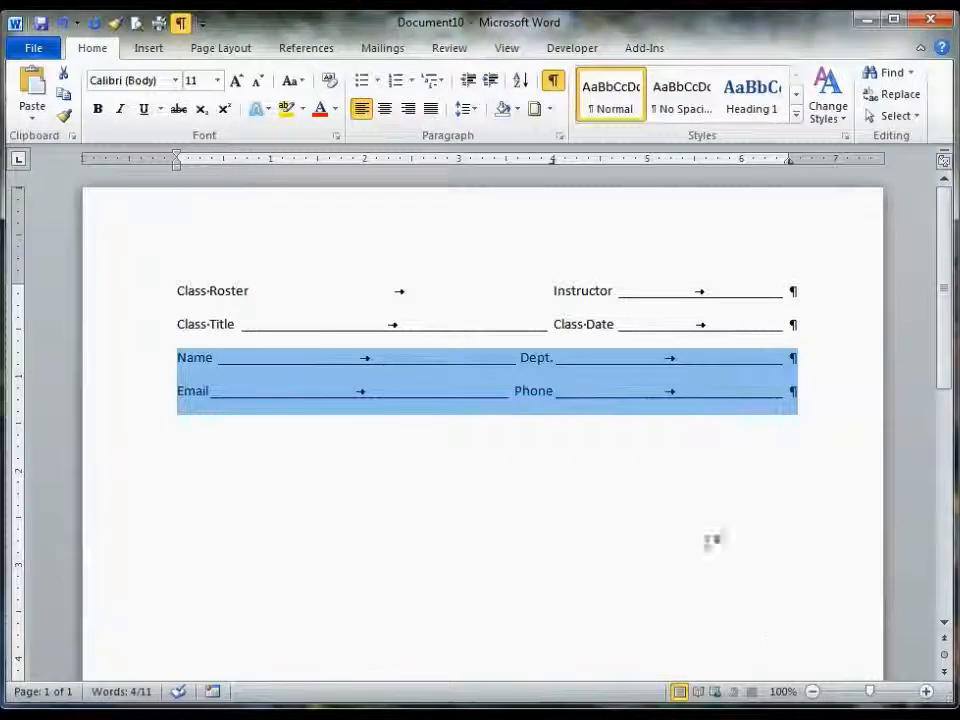
- Move the Name and Email lines' right tab stop on the ruler to about 5.25 inches
{"action": "left_click", "coordinate": [676, 481]}
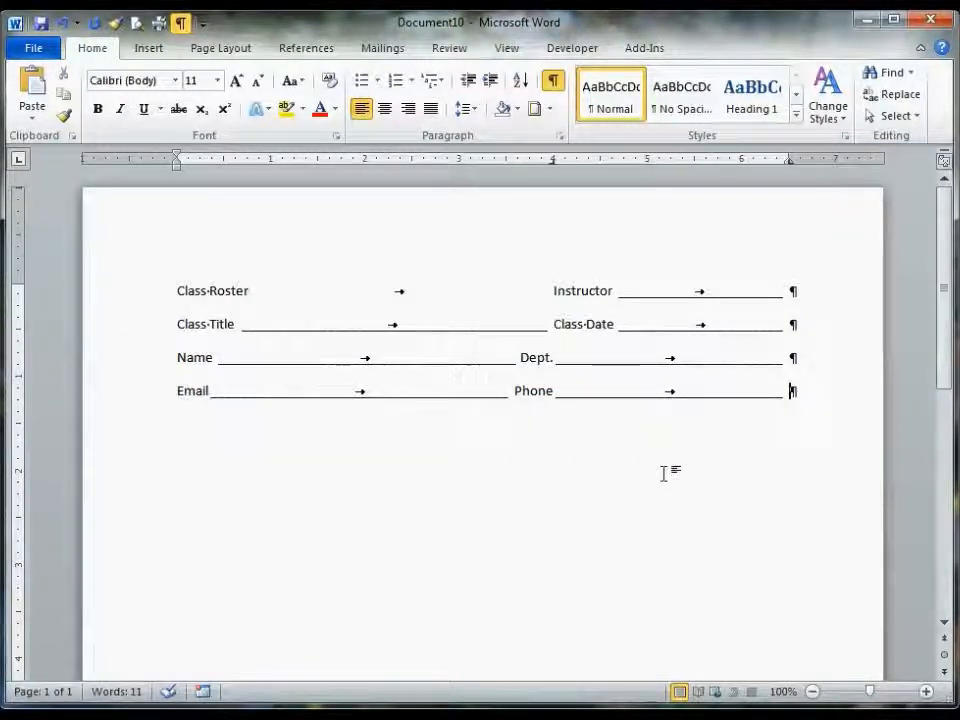
{"action": "left_click", "coordinate": [180, 24]}
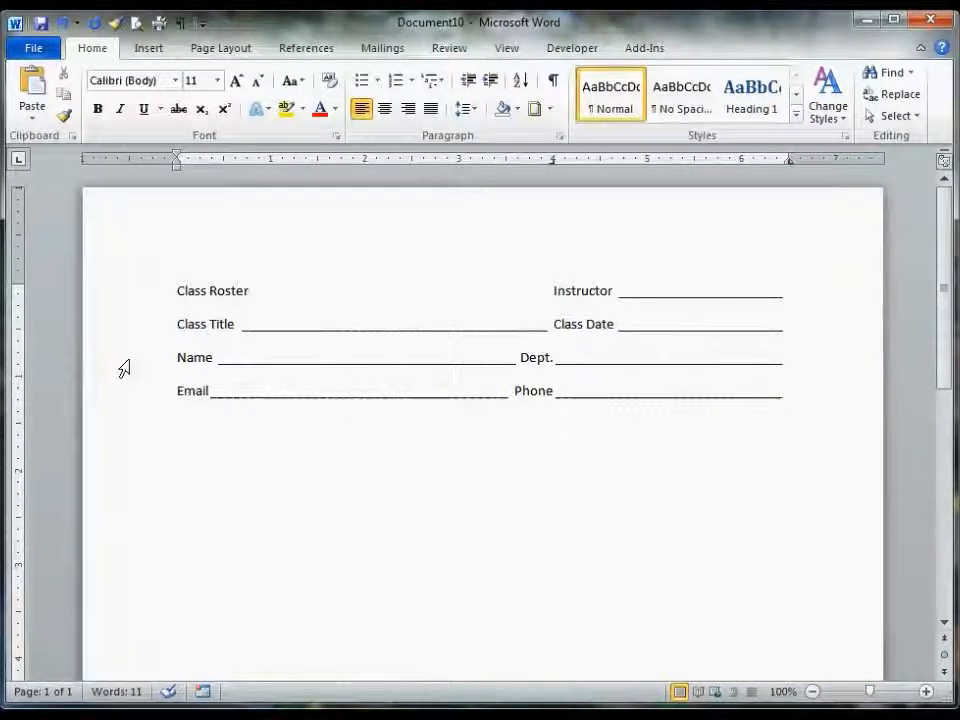
{"action": "left_click_drag", "start_coordinate": [129, 362], "coordinate": [128, 399]}
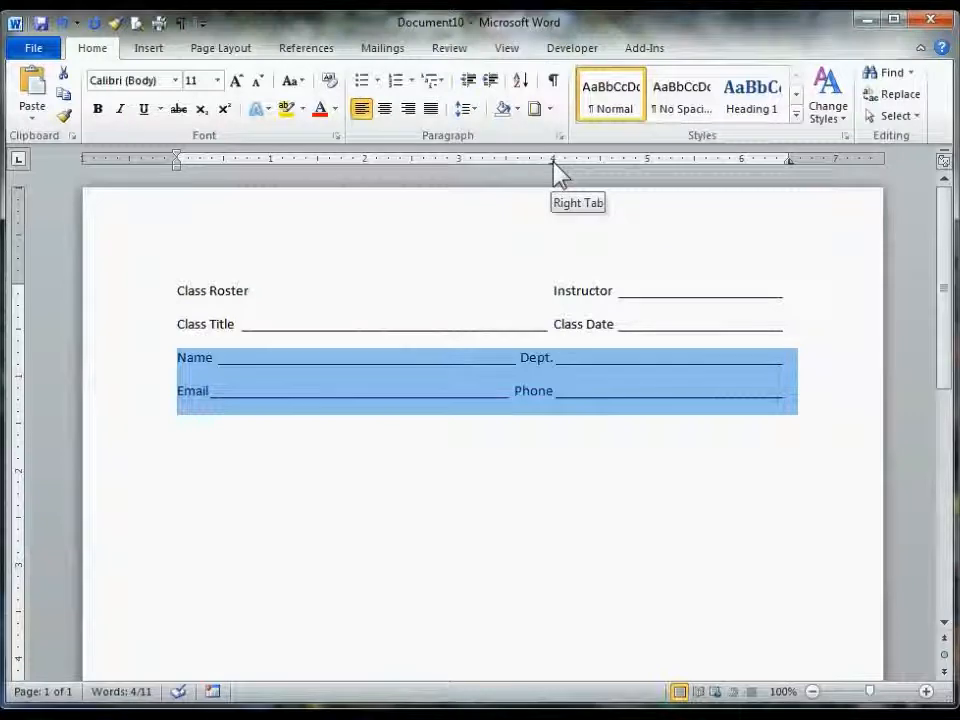
{"action": "left_click_drag", "start_coordinate": [553, 163], "coordinate": [697, 172]}
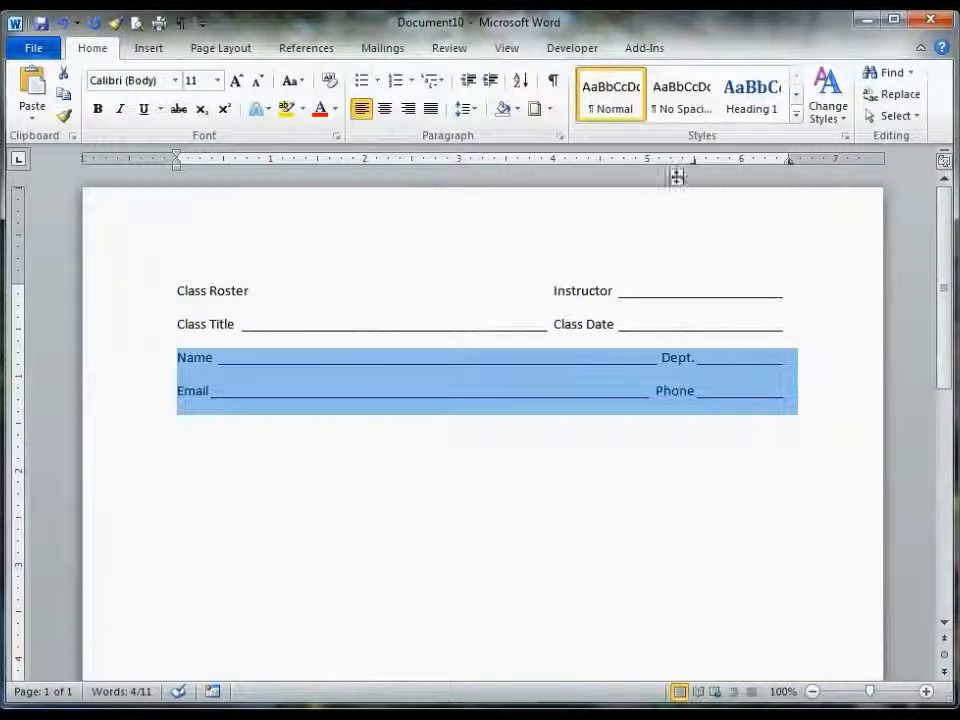
{"action": "left_click_drag", "start_coordinate": [695, 160], "coordinate": [676, 178]}
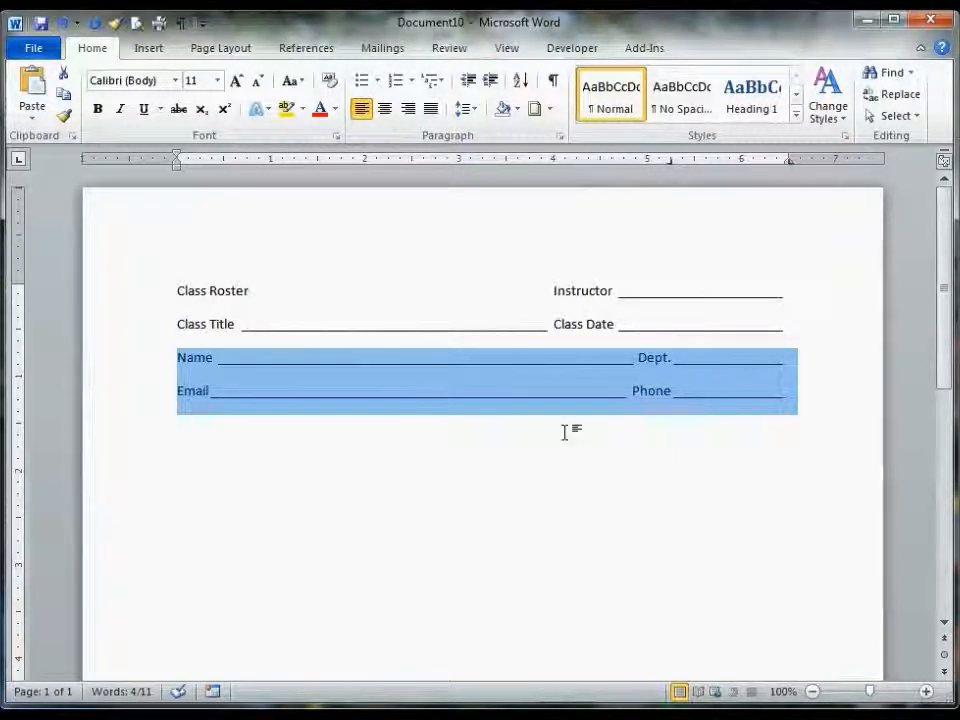
- Apply numbering to the Name line and pull its indent back to about 0.25 inches
{"action": "scroll", "coordinate": [452, 473], "scroll_direction": "down", "scroll_amount": 2}
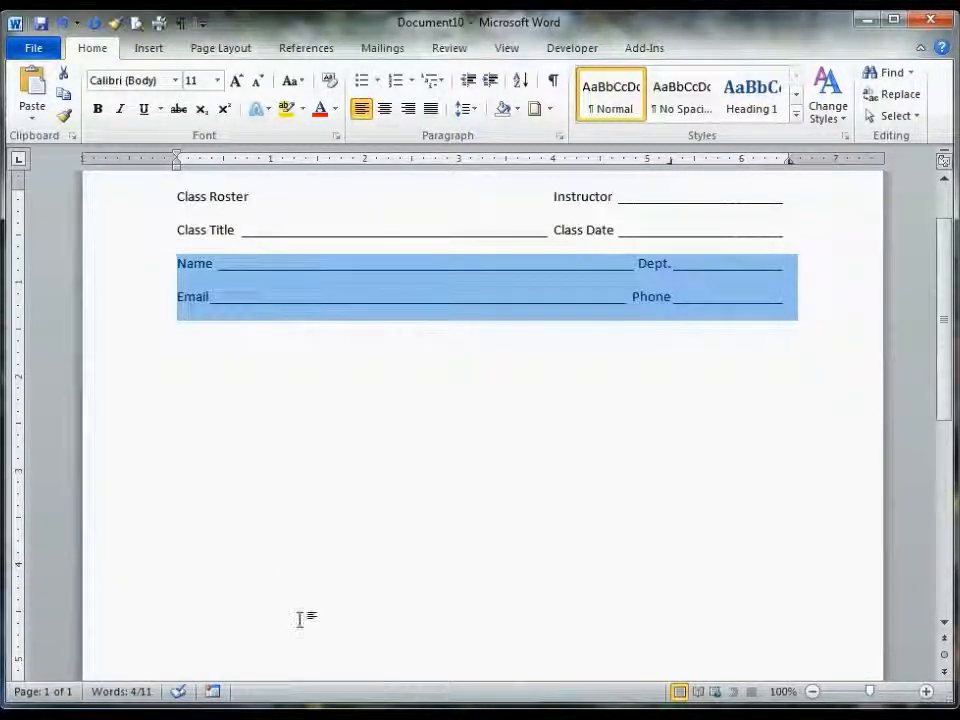
{"action": "scroll", "coordinate": [300, 619], "scroll_direction": "up", "scroll_amount": 2}
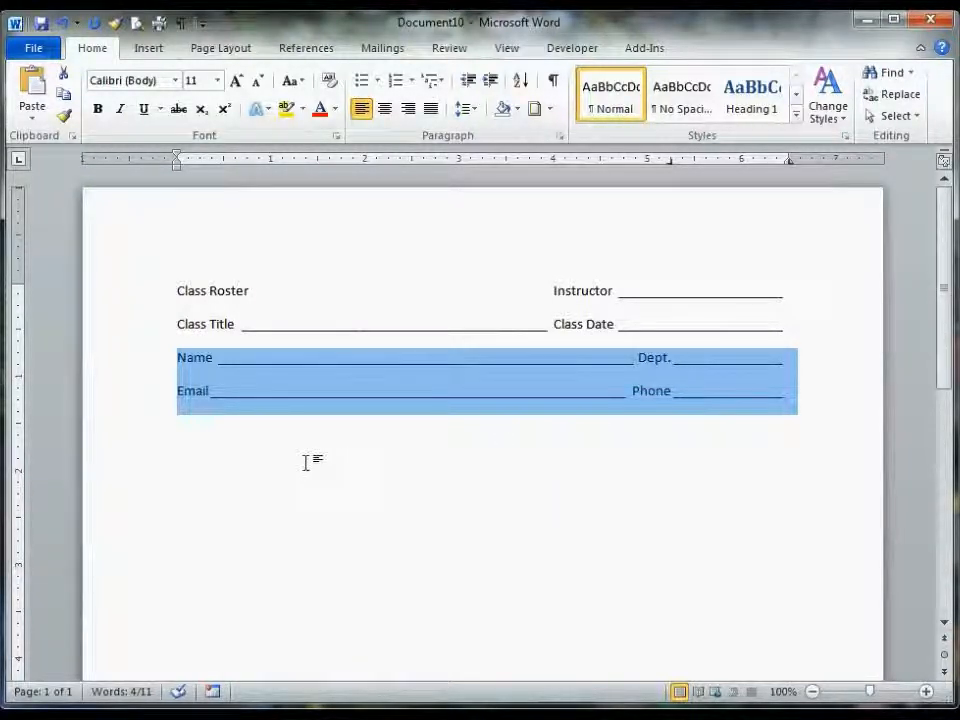
{"action": "left_click", "coordinate": [199, 362]}
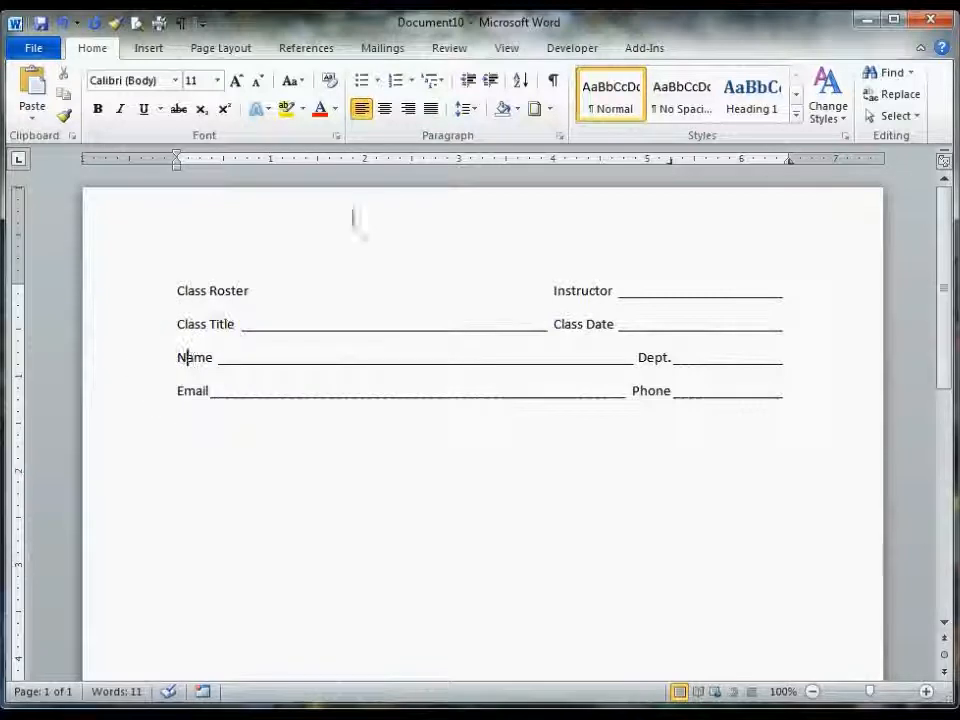
{"action": "left_click", "coordinate": [392, 84]}
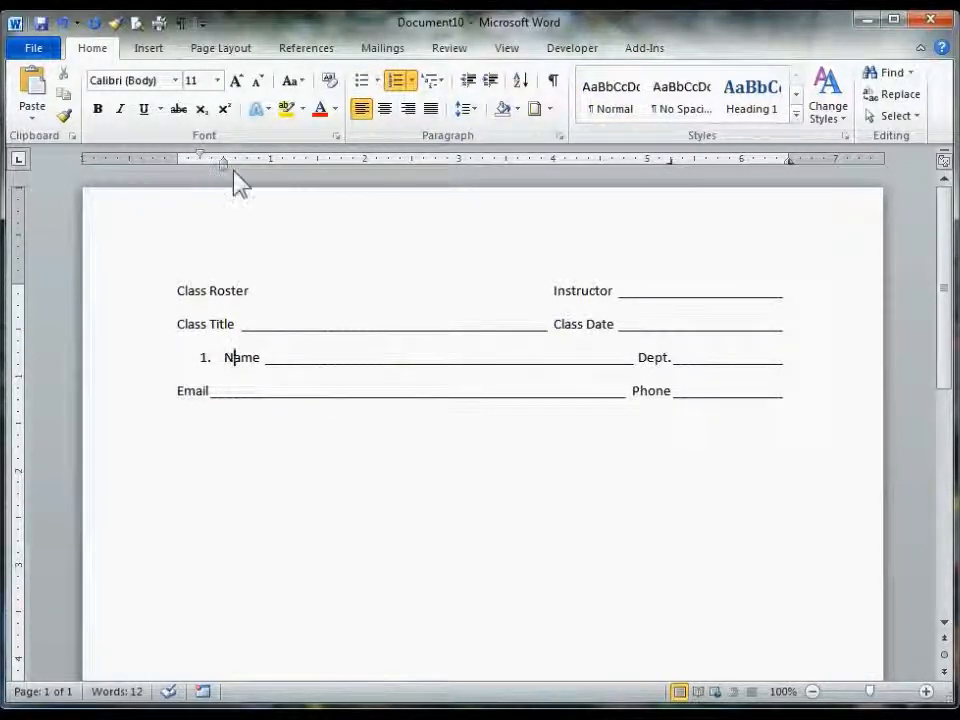
{"action": "left_click_drag", "start_coordinate": [221, 165], "coordinate": [199, 166]}
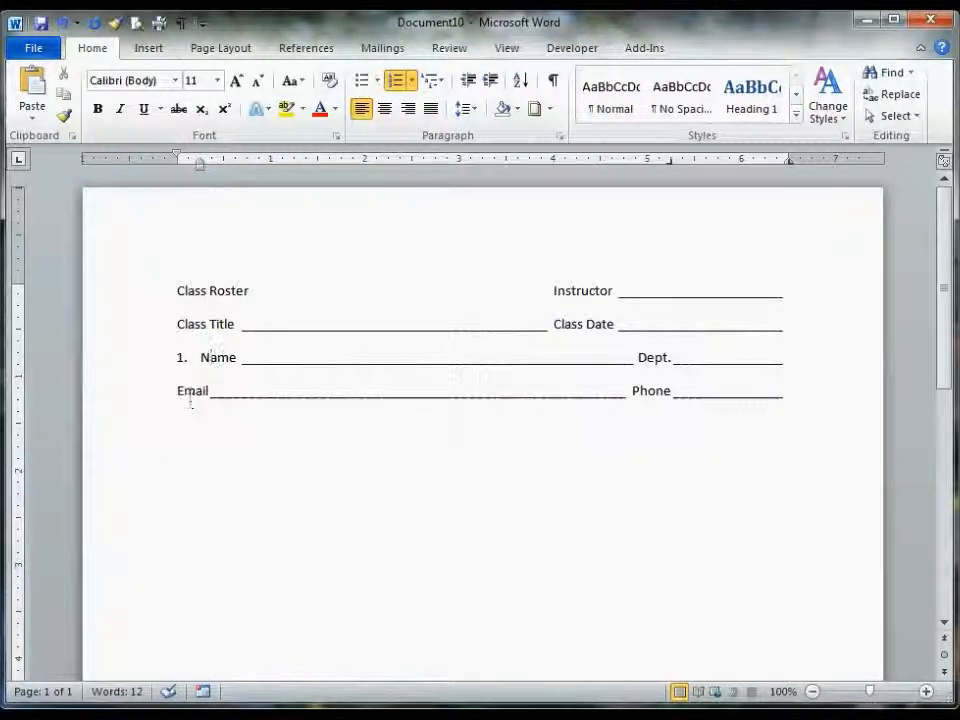
- Indent the Email line to about 0.25 inches so it aligns with the Name text
{"action": "left_click", "coordinate": [193, 392]}
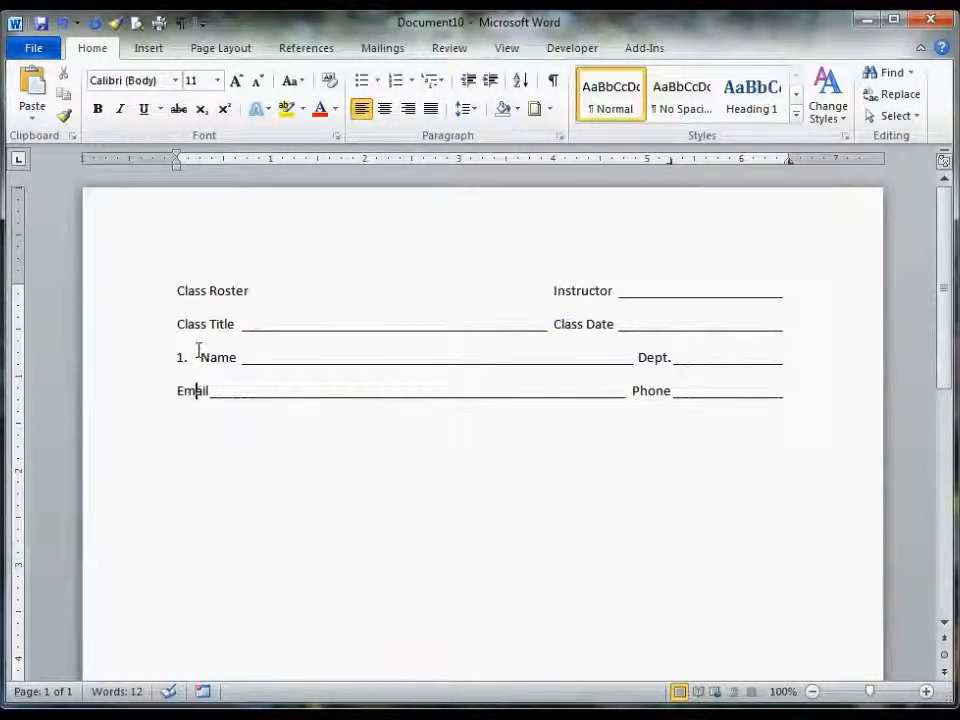
{"action": "left_click_drag", "start_coordinate": [176, 166], "coordinate": [222, 170]}
{"action": "left_click_drag", "start_coordinate": [207, 172], "coordinate": [200, 172]}
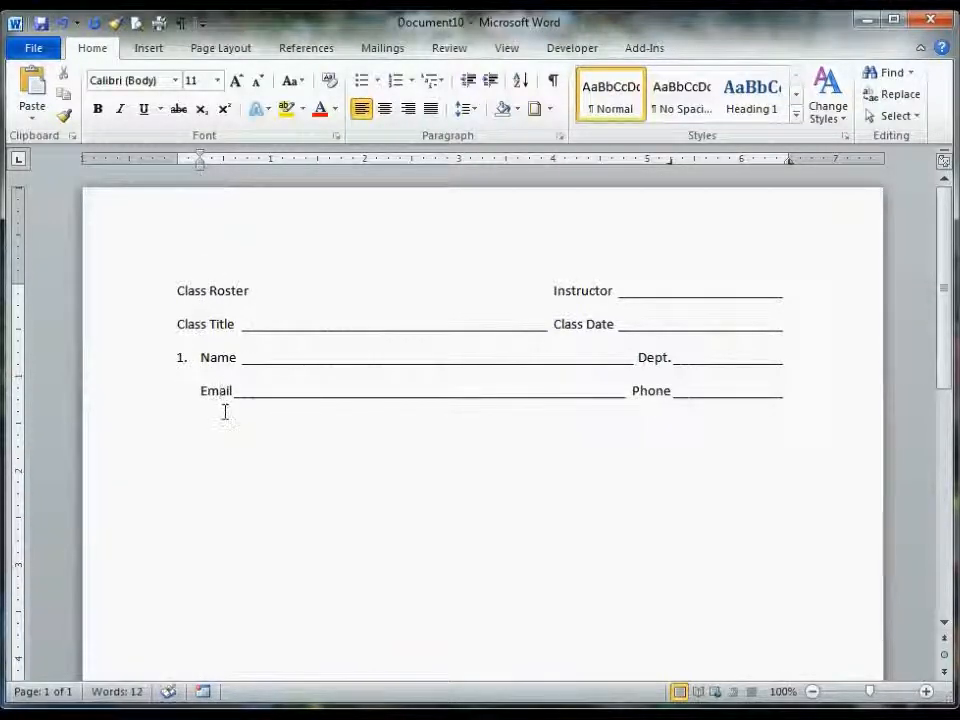
{"action": "left_click", "coordinate": [142, 368]}
{"action": "left_click_drag", "start_coordinate": [142, 368], "coordinate": [139, 394]}
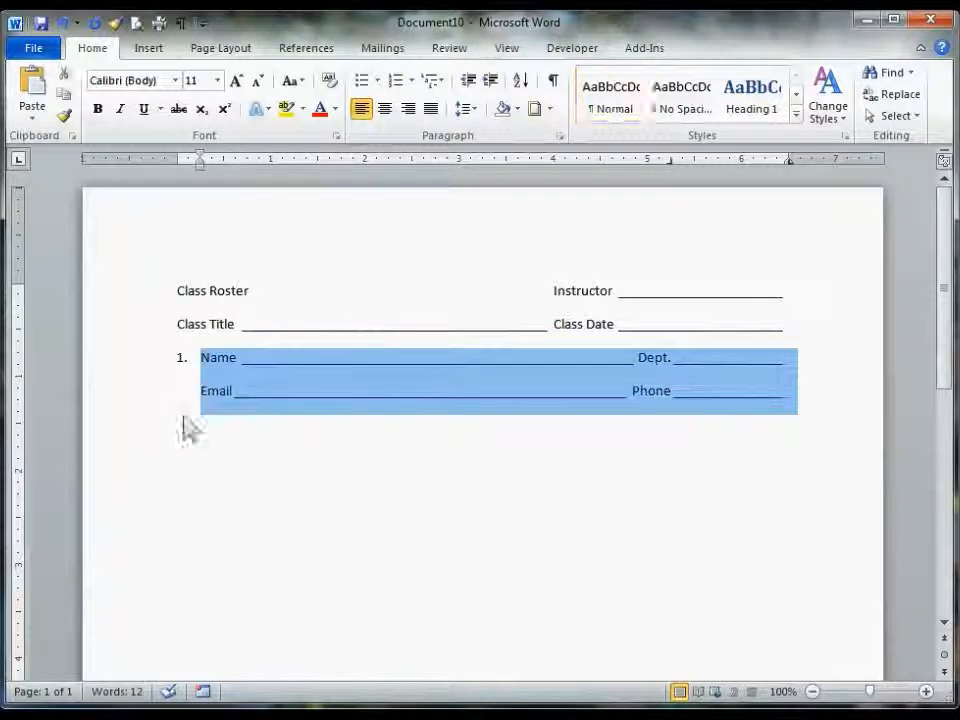
{"action": "left_click", "coordinate": [789, 422]}
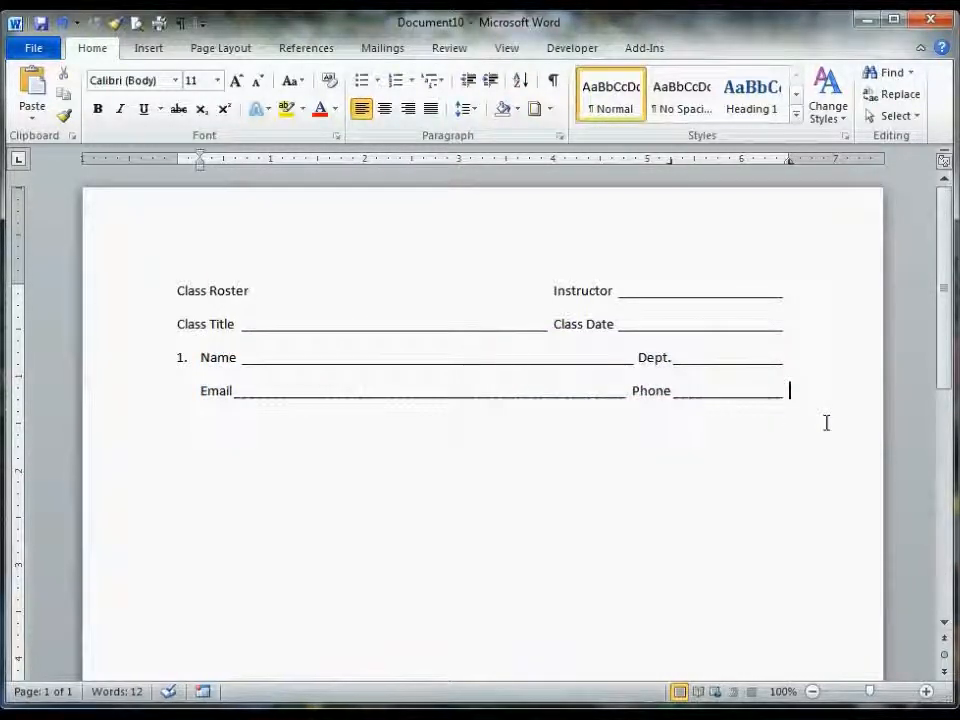
- Paste the copied Name and Email lines repeatedly to create ten numbered student entries
{"action": "key", "text": "ctrl+v"}
{"action": "key", "text": "ctrl+v"}
{"action": "key", "text": "ctrl+v"}
{"action": "key", "text": "ctrl+v"}
{"action": "key", "text": "ctrl+v"}
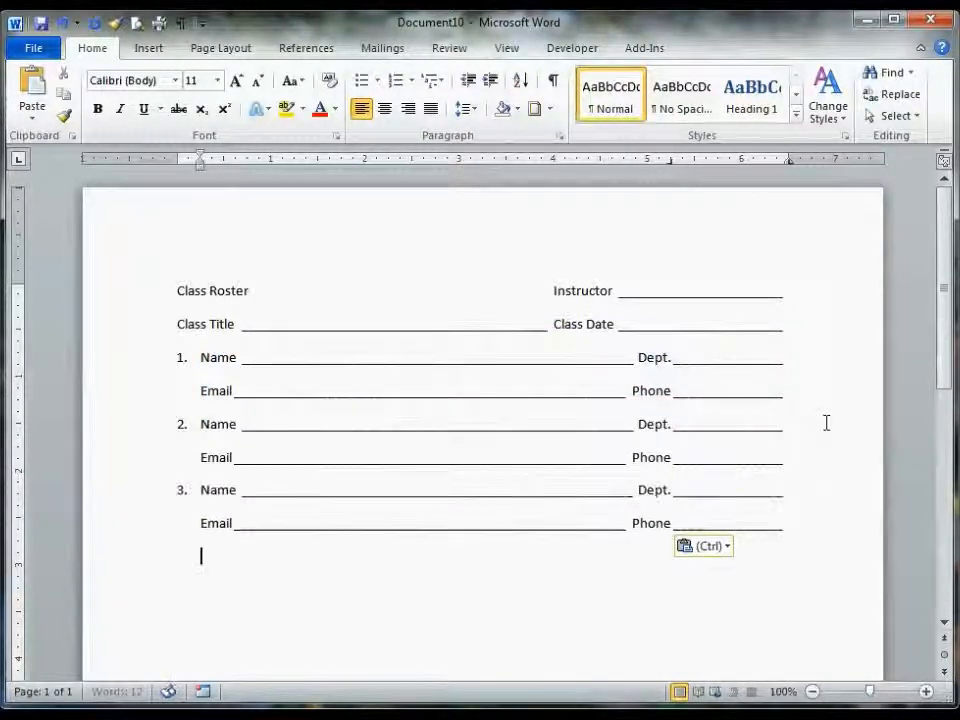
{"action": "key", "text": "ctrl+v"}
{"action": "key", "text": "ctrl+v"}
{"action": "key", "text": "ctrl+v"}
{"action": "key", "text": "ctrl+v"}
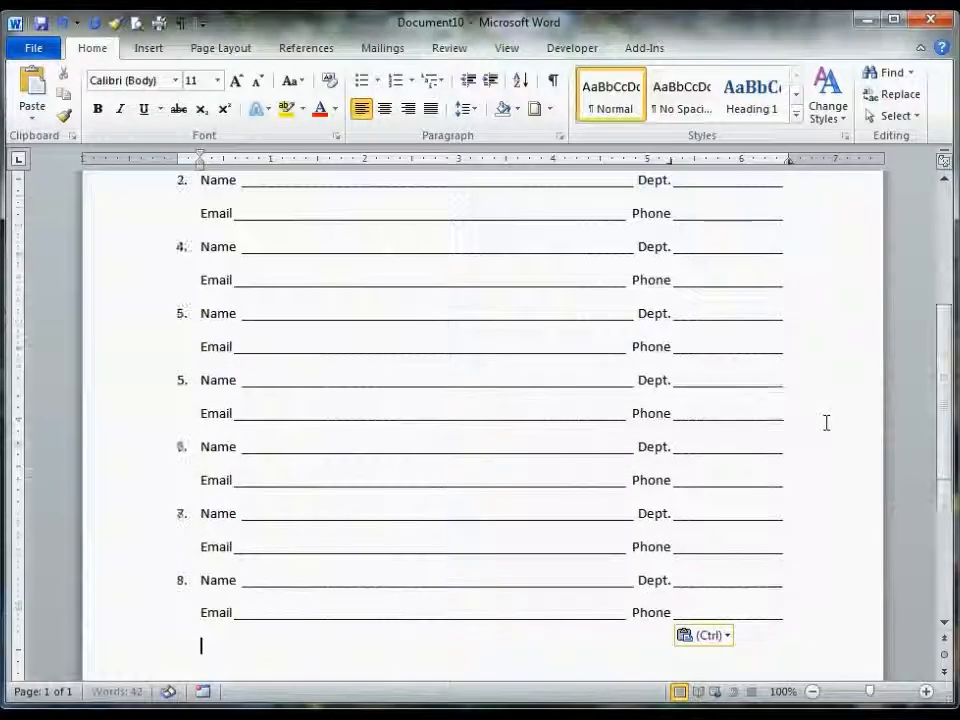
{"action": "scroll", "coordinate": [467, 474], "scroll_direction": "up", "scroll_amount": 6}
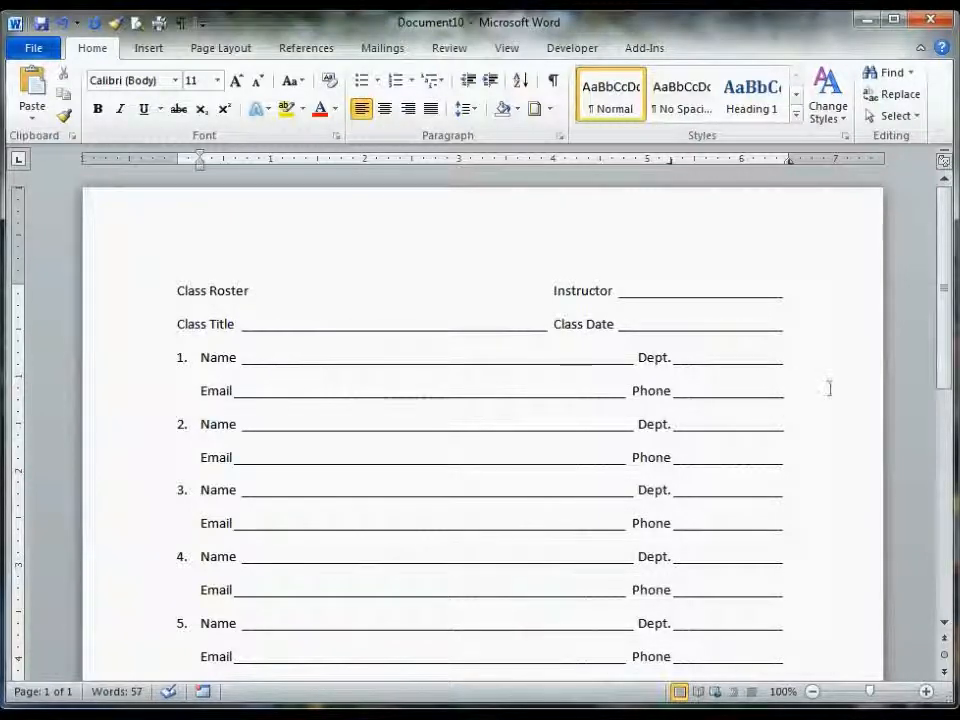
{"action": "left_click", "coordinate": [759, 349]}
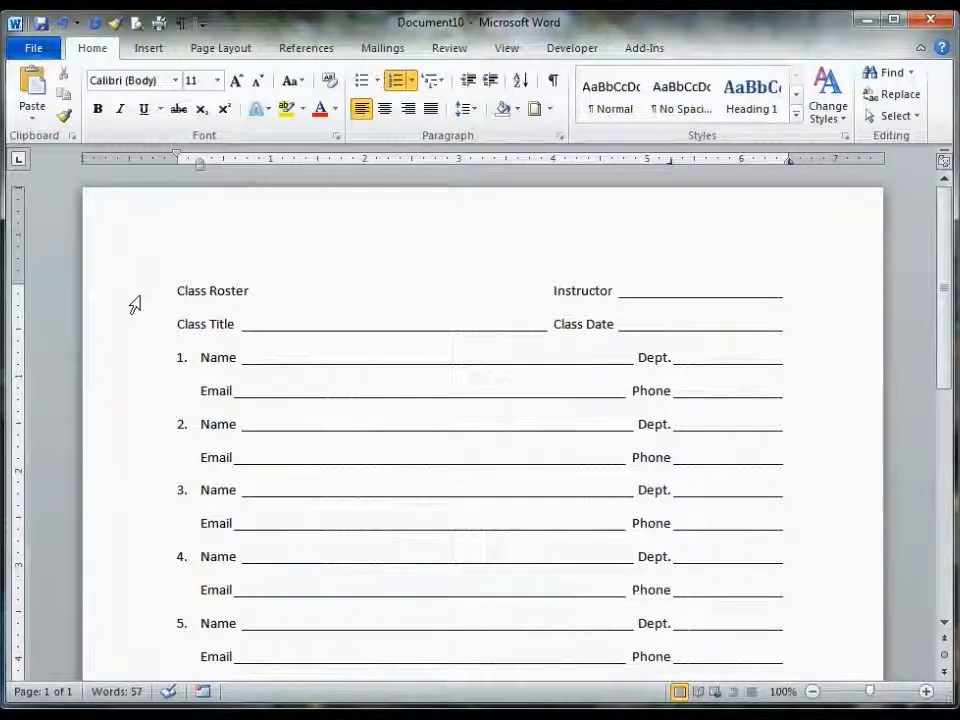
{"action": "scroll", "coordinate": [264, 418], "scroll_direction": "down", "scroll_amount": 10}
{"action": "scroll", "coordinate": [311, 519], "scroll_direction": "up", "scroll_amount": 10}
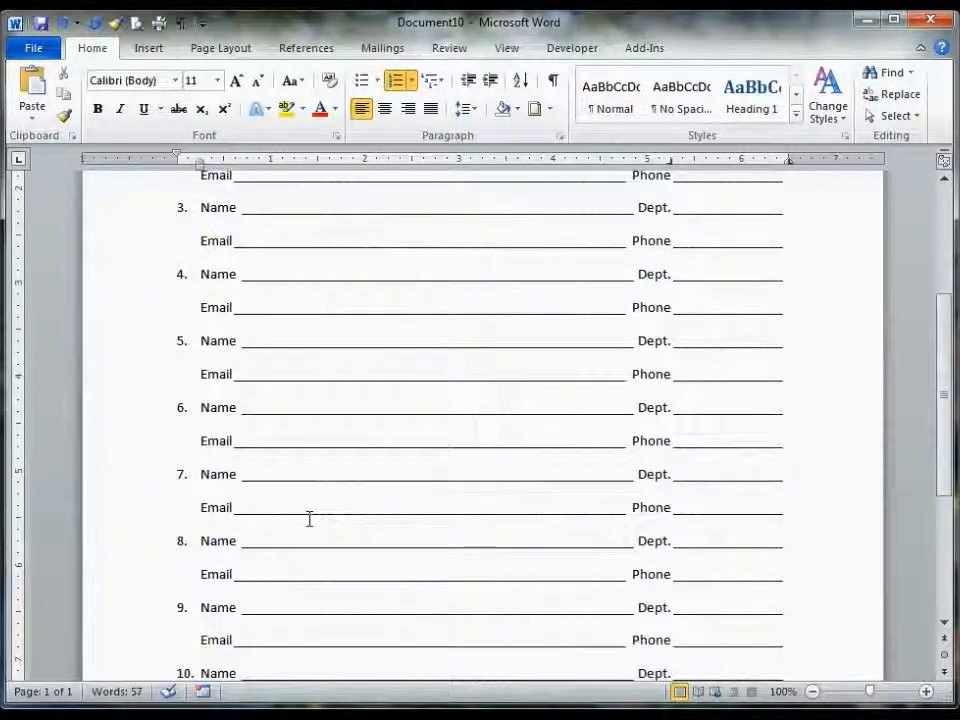
- Add blank lines after the Class Title line and insert a horizontal border line by typing three hyphens
{"action": "left_click", "coordinate": [823, 336]}
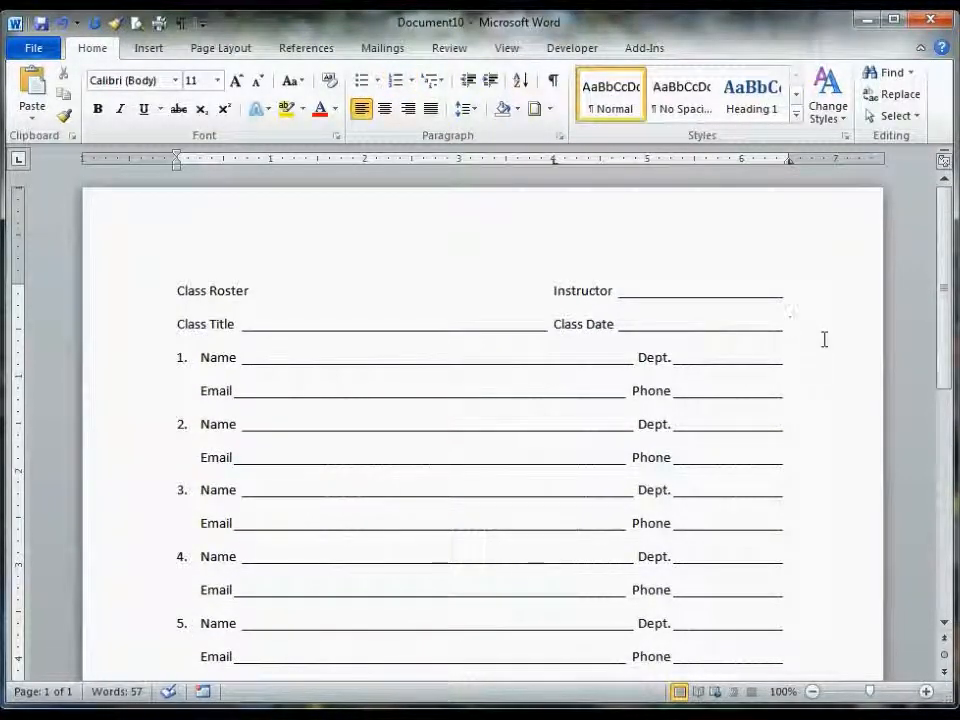
{"action": "key", "text": "Return"}
{"action": "key", "text": "Return"}
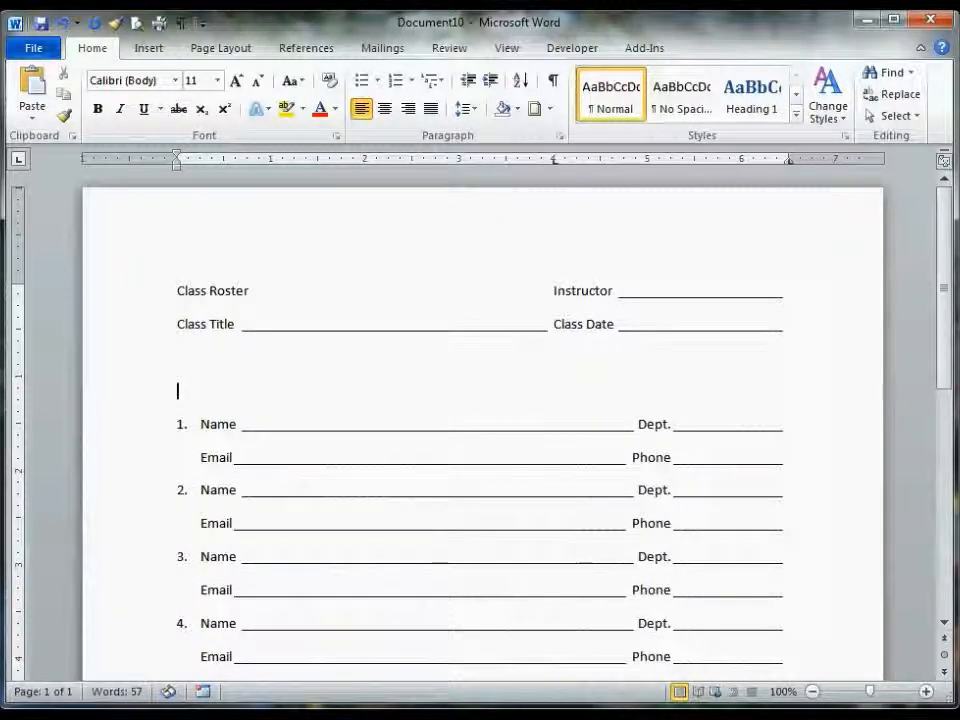
{"action": "type", "text": "---"}
{"action": "key", "text": "Return"}
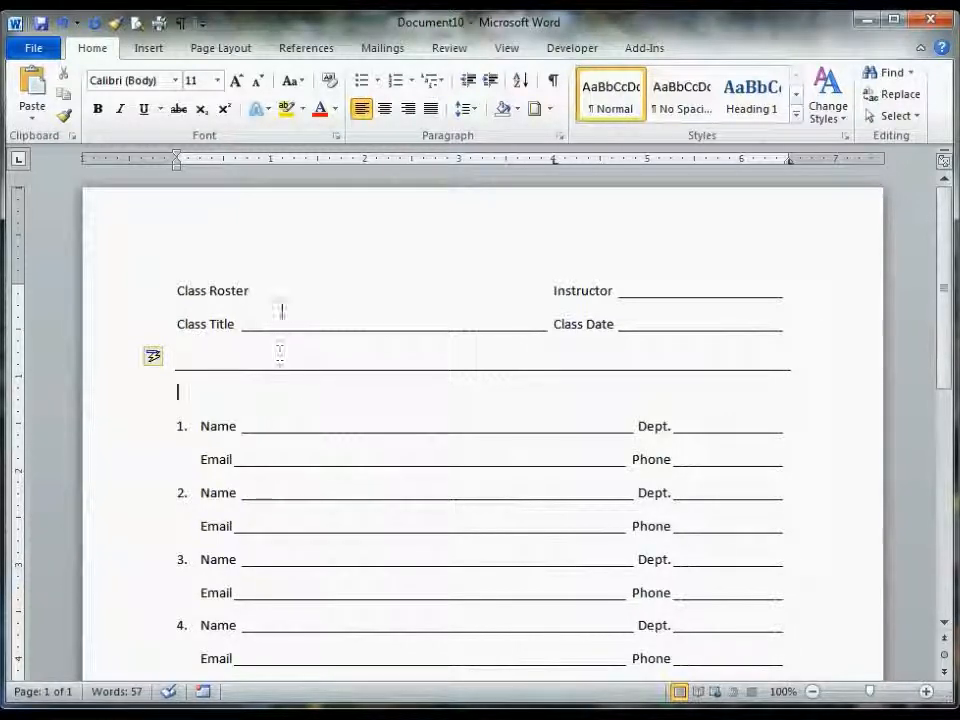
- Apply Heading 1 to Class Roster and Heading 2 to the Class Title, Instructor and Class Date labels
{"action": "left_click_drag", "start_coordinate": [190, 290], "coordinate": [232, 289]}
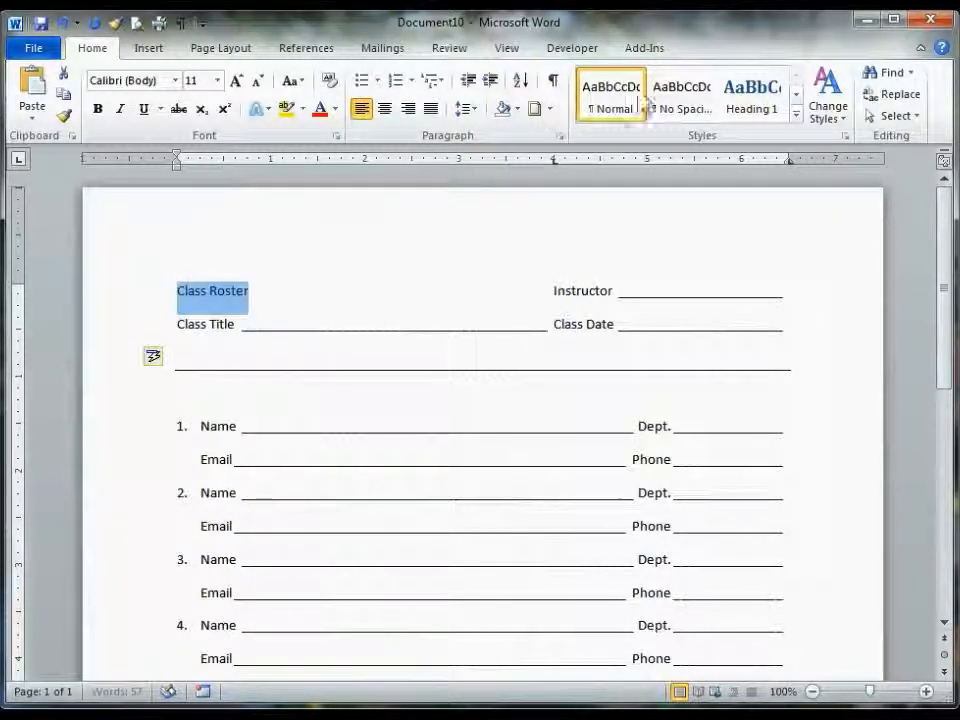
{"action": "left_click", "coordinate": [768, 105]}
{"action": "double_click", "coordinate": [565, 295]}
{"action": "left_click_drag", "start_coordinate": [565, 313], "coordinate": [585, 340]}
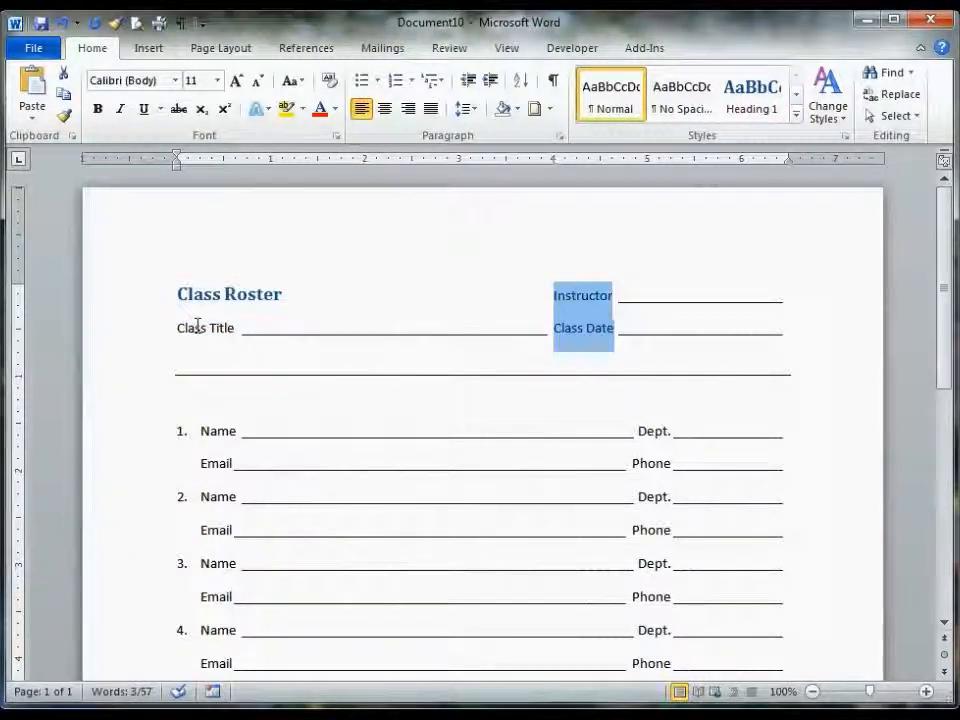
{"action": "left_click", "coordinate": [796, 115]}
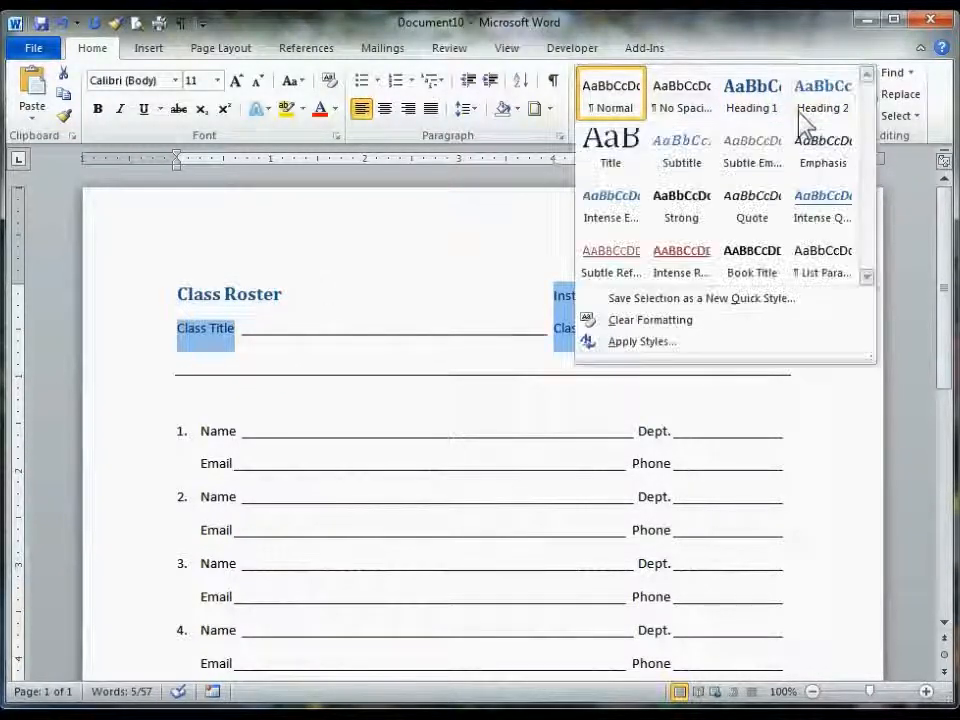
{"action": "left_click", "coordinate": [818, 110]}
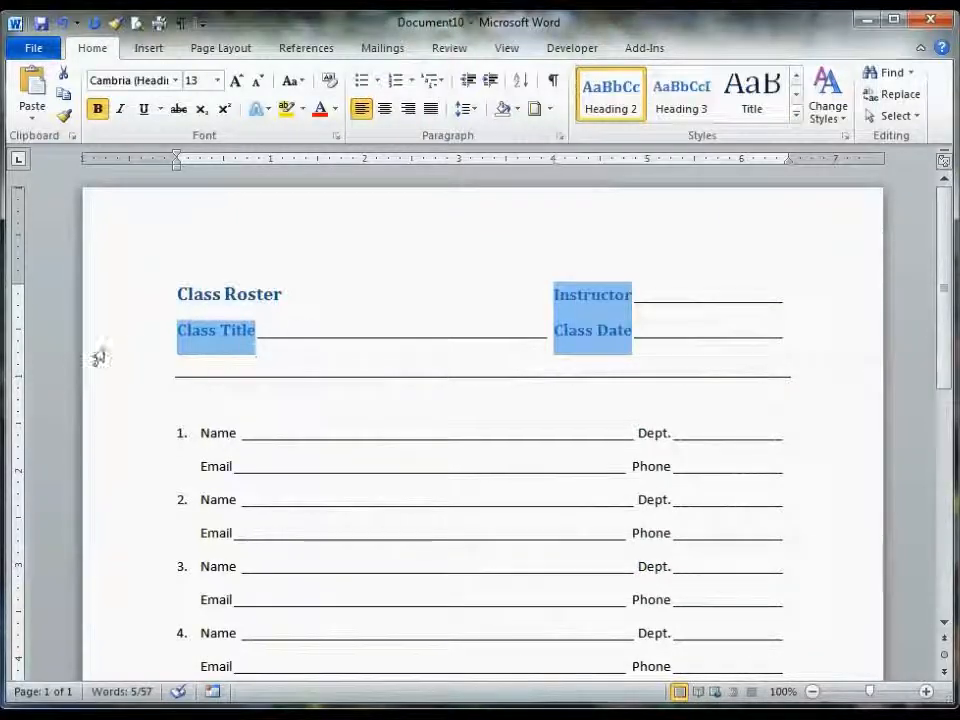
- Open the page footer and enter the text Simple Genius Class Roster
{"action": "left_click", "coordinate": [158, 352]}
{"action": "scroll", "coordinate": [305, 405], "scroll_direction": "down", "scroll_amount": 9}
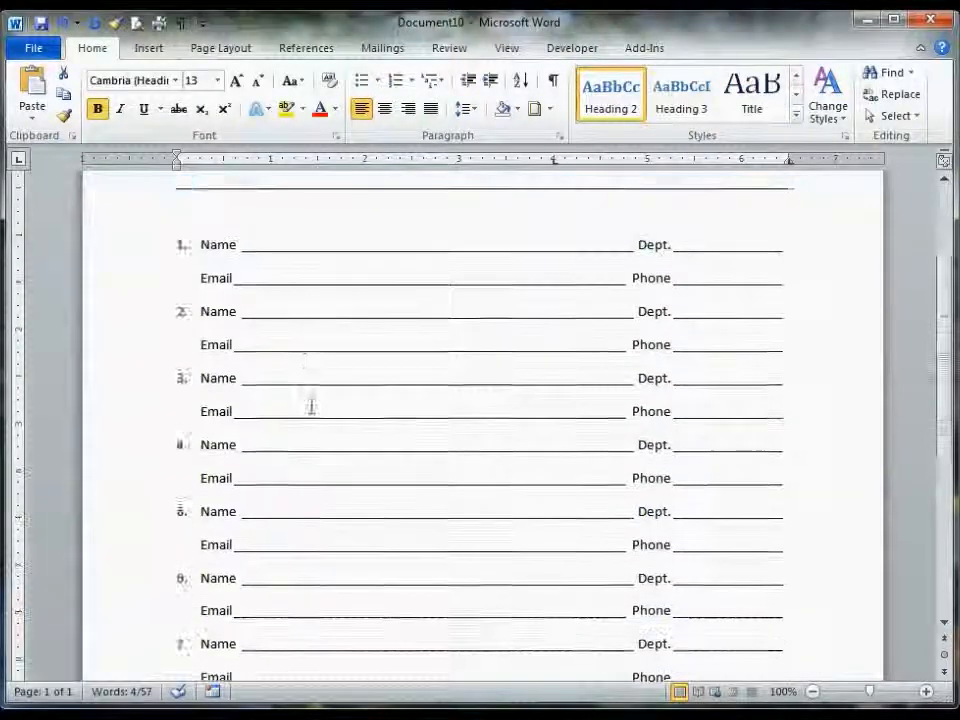
{"action": "scroll", "coordinate": [342, 432], "scroll_direction": "down", "scroll_amount": 1}
{"action": "double_click", "coordinate": [324, 639]}
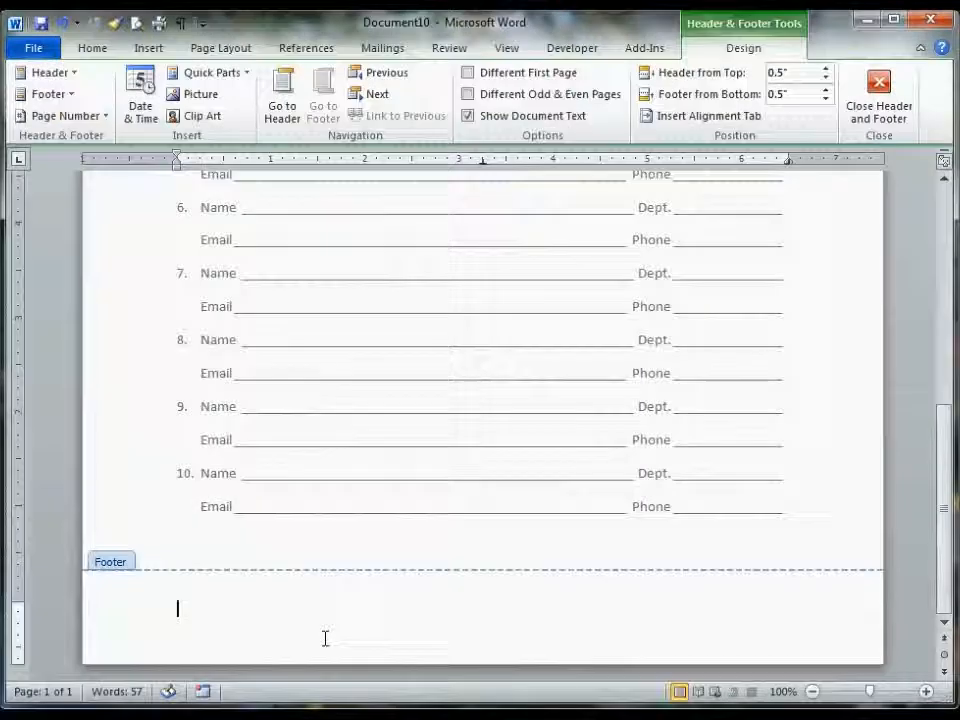
{"action": "type", "text": "Simple"}
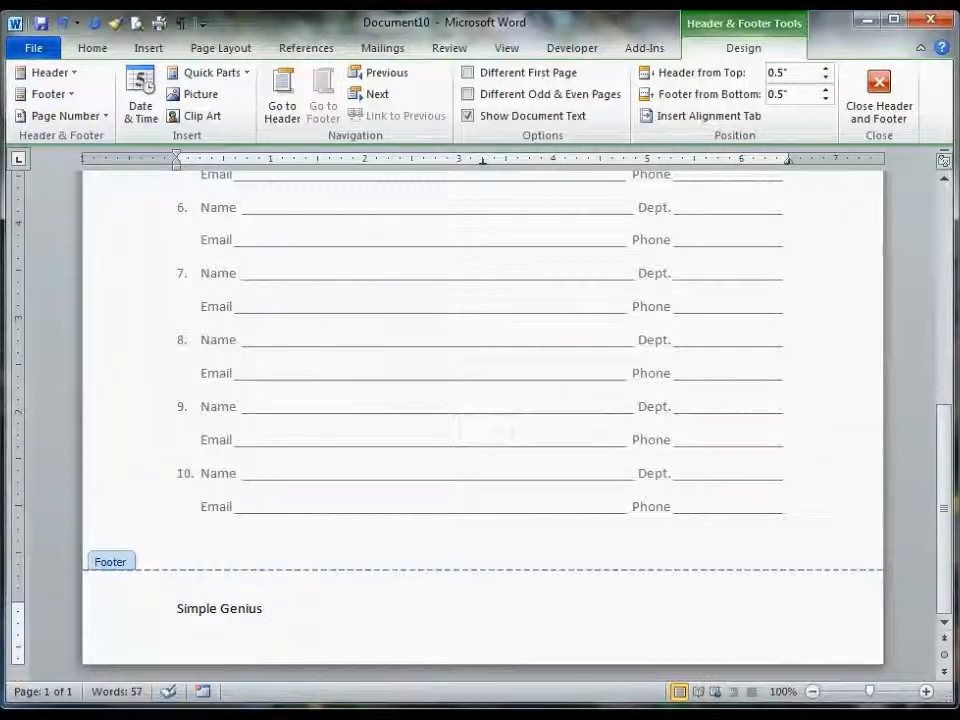
{"action": "type", "text": "Genius Class"}
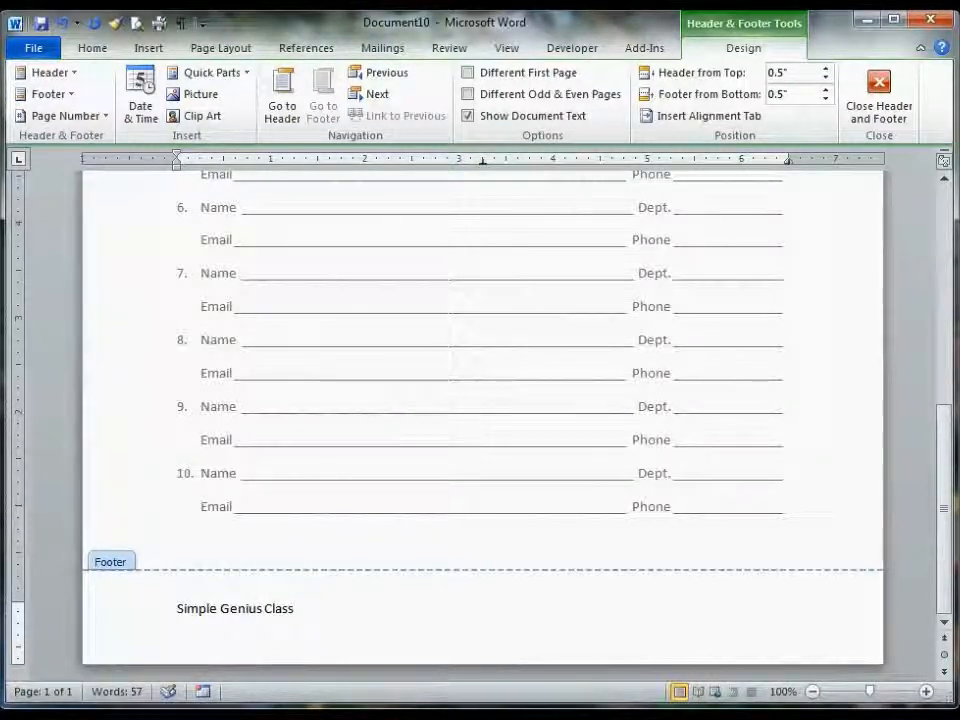
{"action": "type", "text": " Roster"}
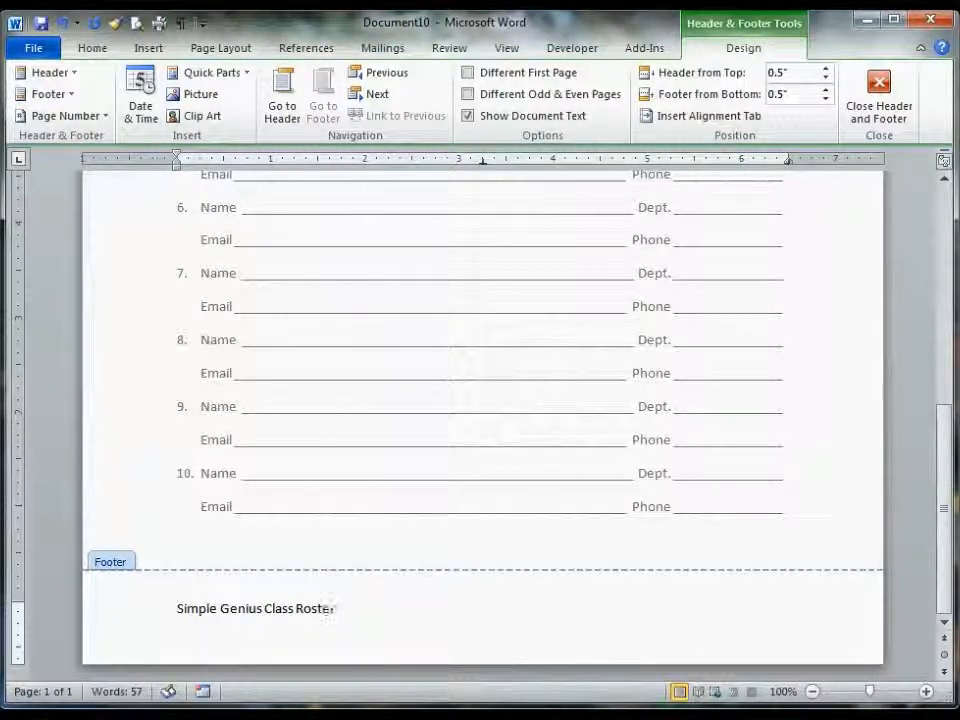
- Add a horizontal border line above the footer text using three hyphens, then return to the document body
{"action": "key", "text": "Return"}
{"action": "key", "text": "Up"}
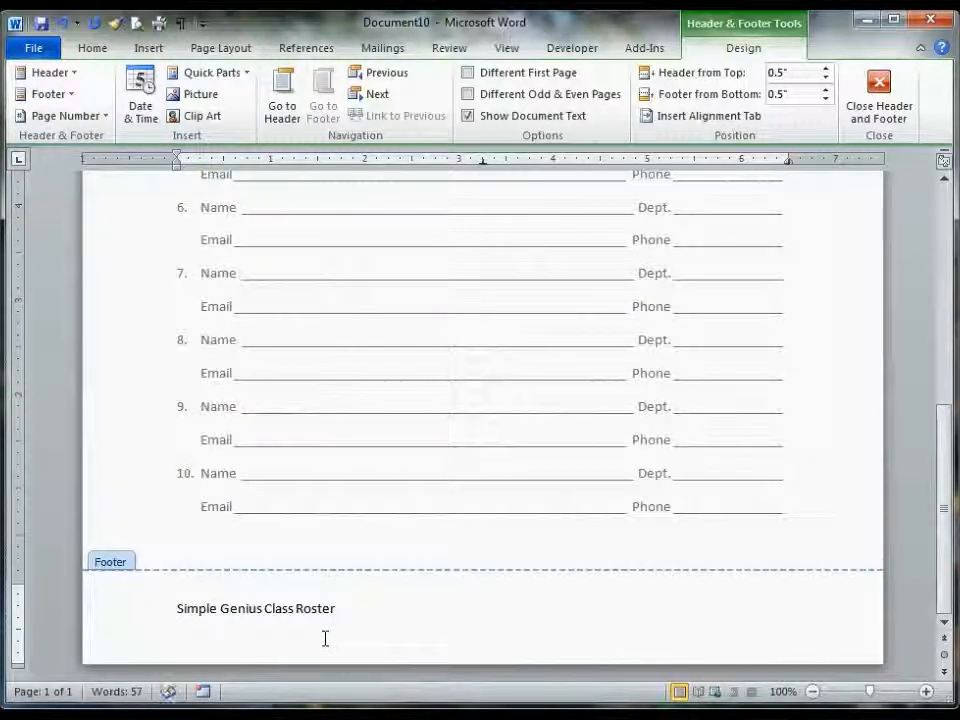
{"action": "type", "text": "---"}
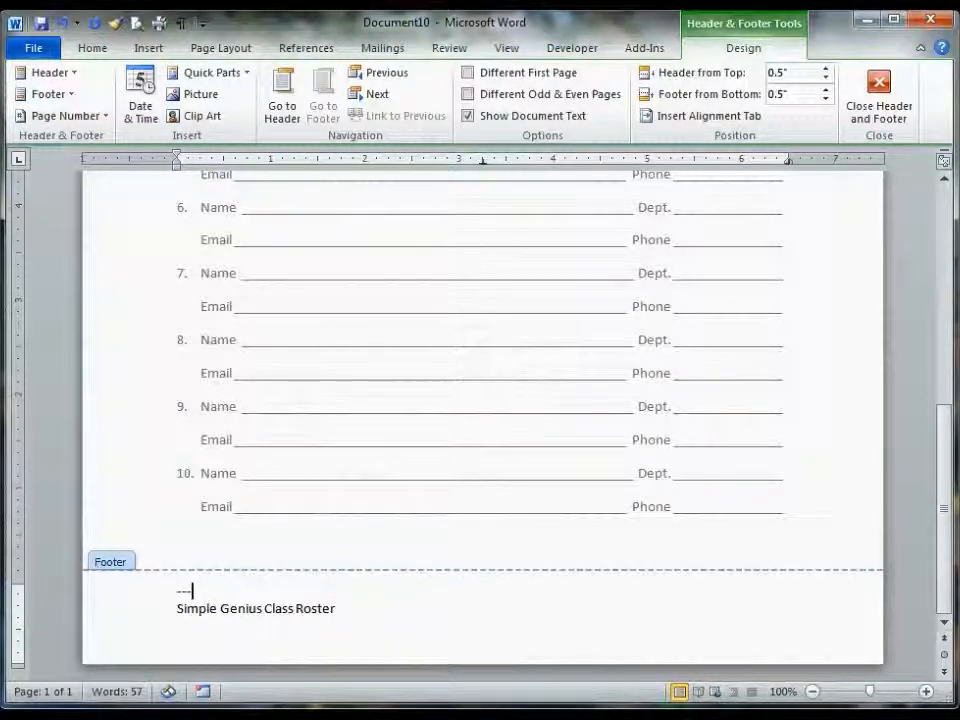
{"action": "key", "text": "Return"}
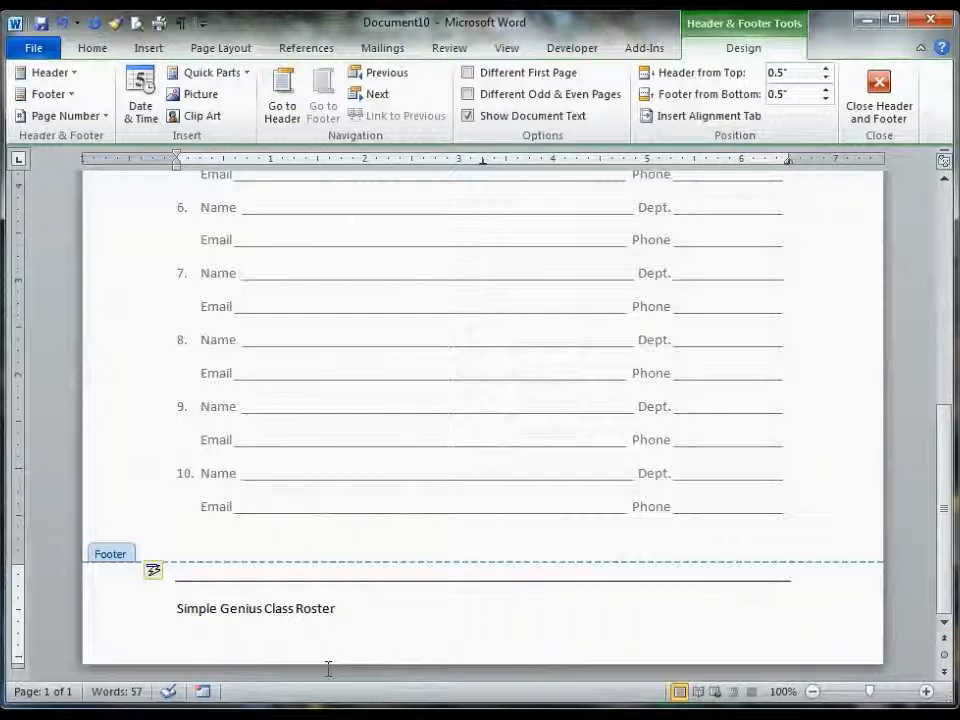
{"action": "double_click", "coordinate": [225, 489]}
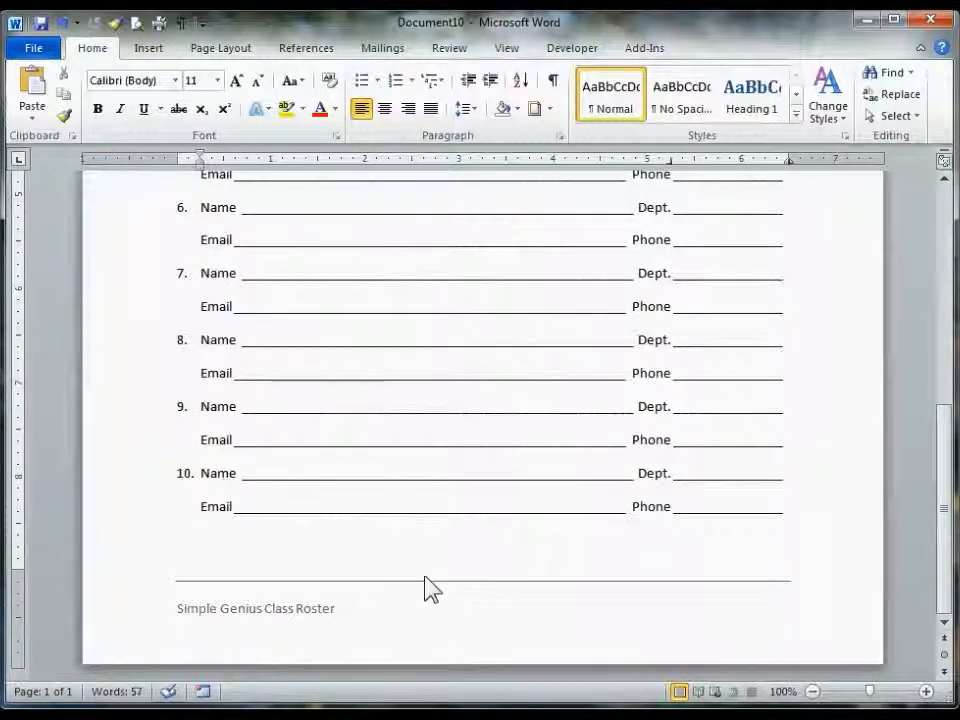
- Apply the Austin theme to the whole document
{"action": "scroll", "coordinate": [450, 645], "scroll_direction": "up", "scroll_amount": 10}
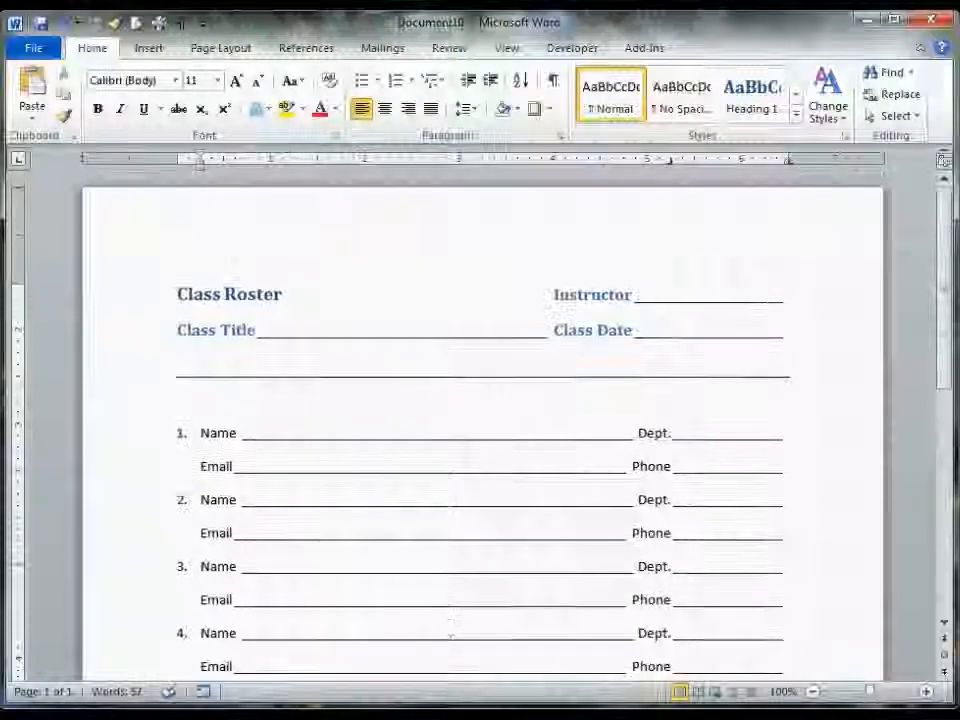
{"action": "left_click", "coordinate": [212, 50]}
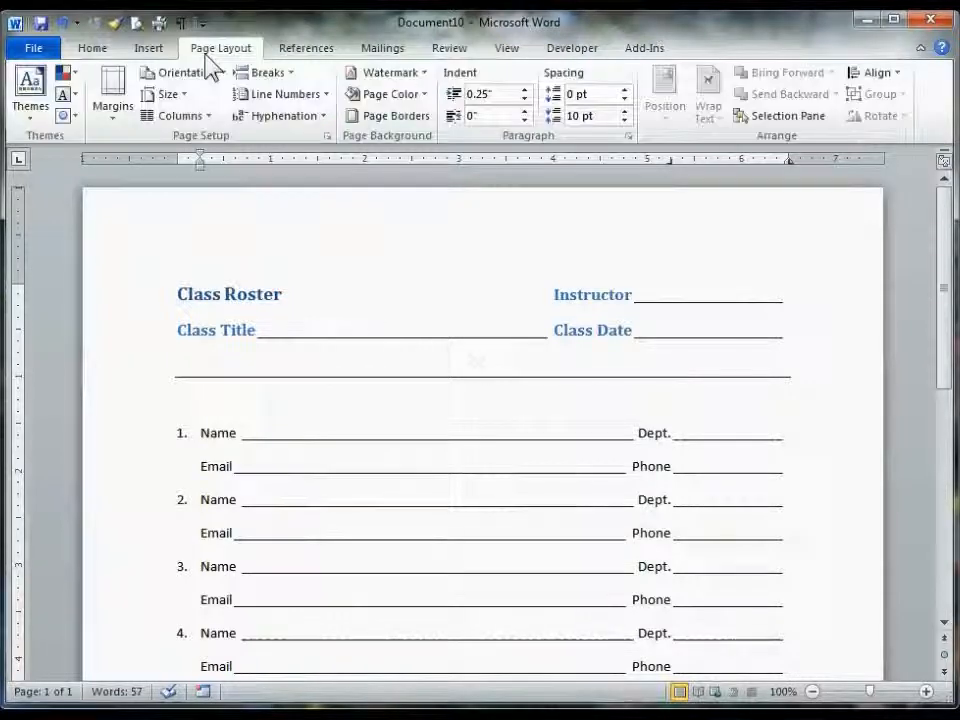
{"action": "left_click", "coordinate": [30, 95]}
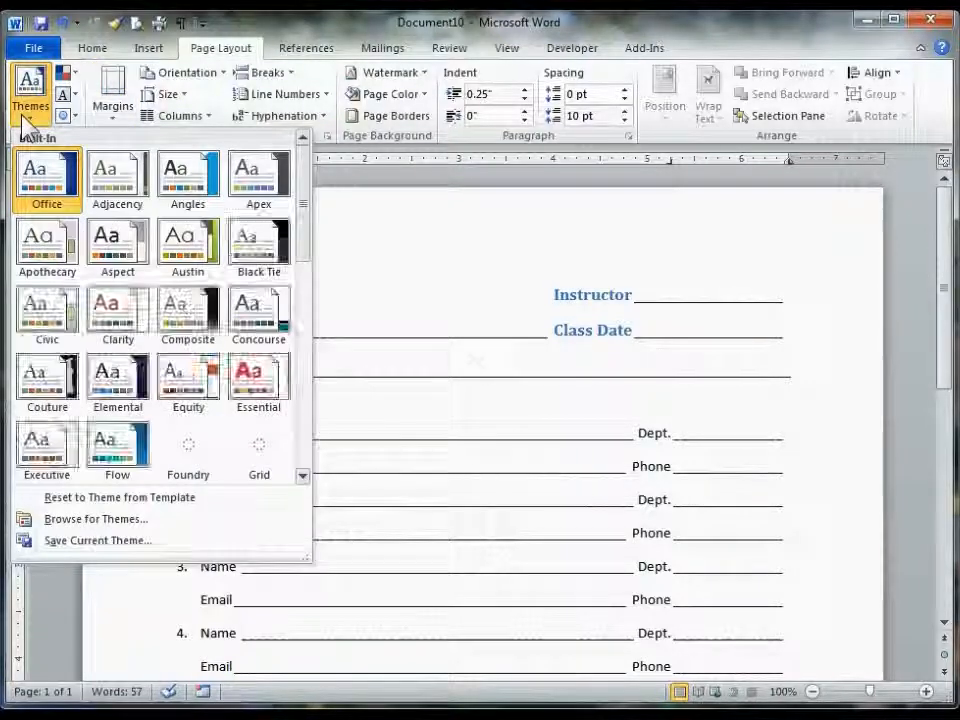
{"action": "left_click", "coordinate": [197, 255]}
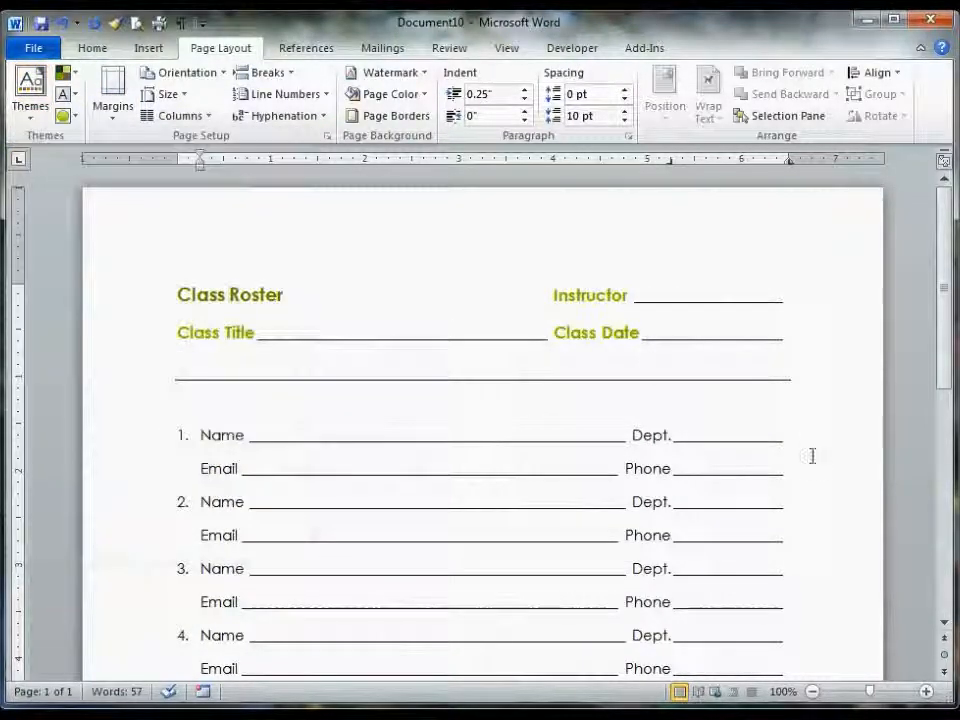
{"action": "scroll", "coordinate": [523, 506], "scroll_direction": "down", "scroll_amount": 8}
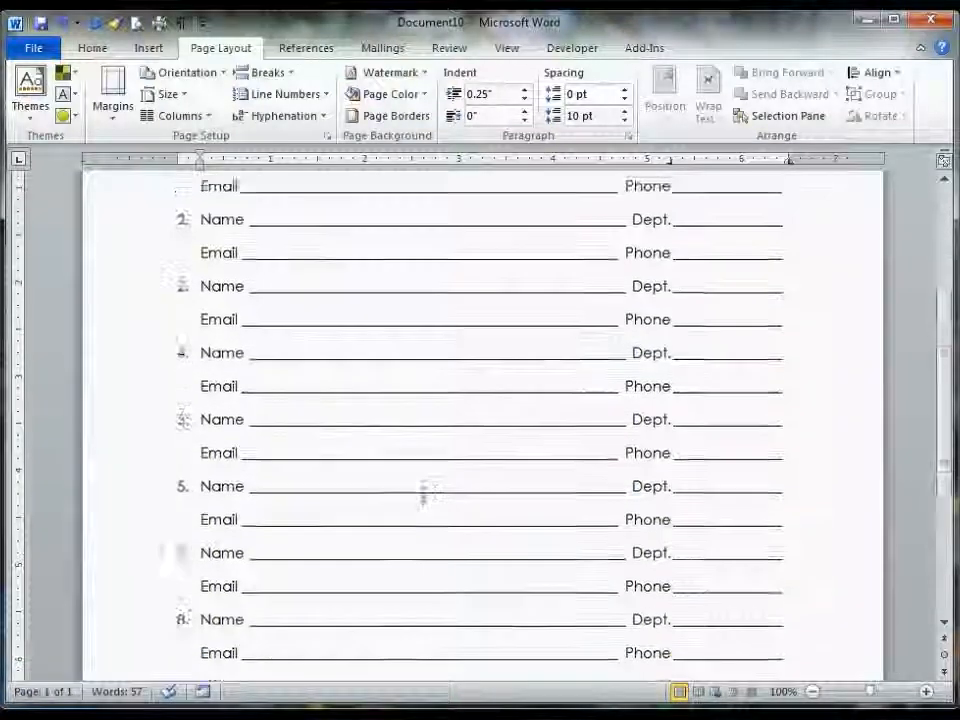
{"action": "scroll", "coordinate": [423, 502], "scroll_direction": "down", "scroll_amount": 3}
{"action": "scroll", "coordinate": [428, 514], "scroll_direction": "up", "scroll_amount": 10}
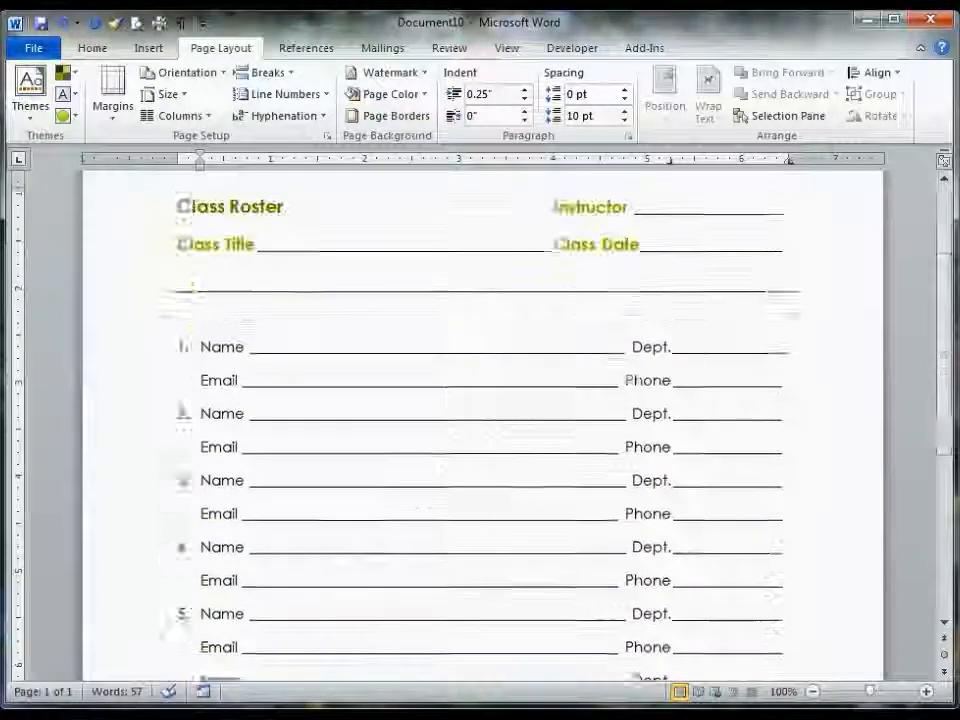
- Review the current paragraph's tab stops in the Tabs settings without changing them
{"action": "left_click", "coordinate": [88, 47]}
{"action": "left_click", "coordinate": [182, 26]}
{"action": "left_click", "coordinate": [182, 26]}
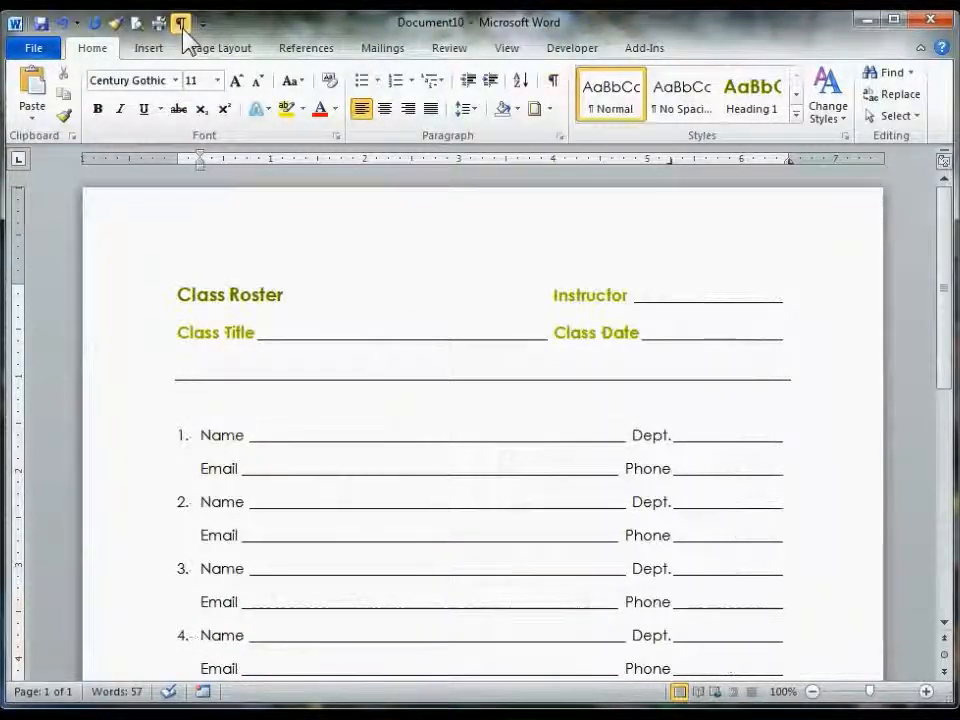
{"action": "left_click", "coordinate": [560, 137]}
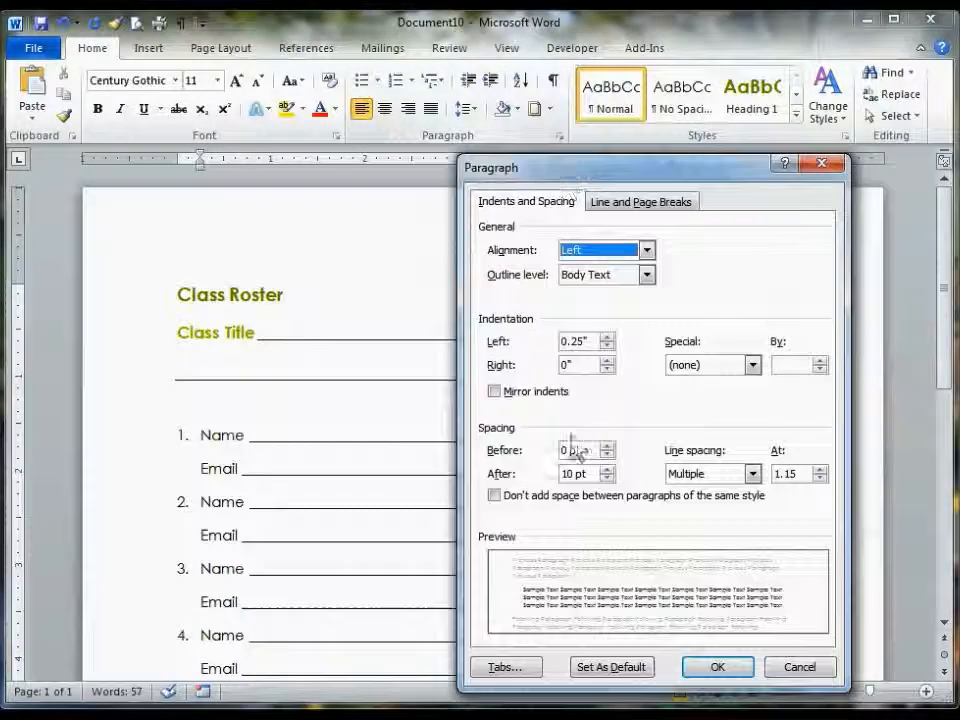
{"action": "left_click", "coordinate": [499, 666]}
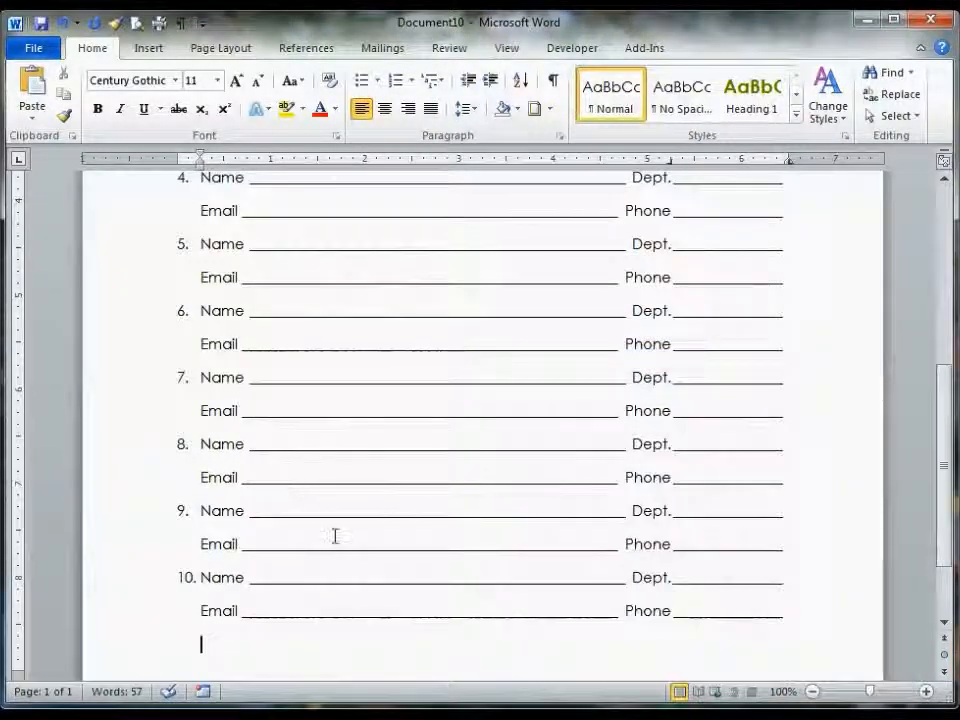
{"action": "scroll", "coordinate": [335, 537], "scroll_direction": "up", "scroll_amount": 3}
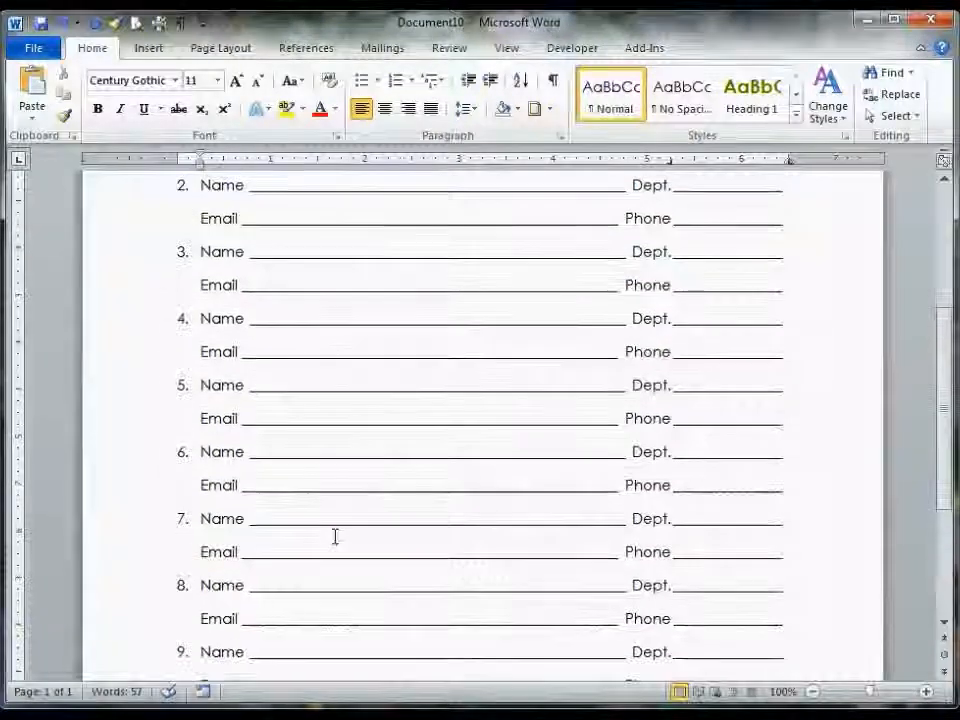
{"action": "scroll", "coordinate": [335, 537], "scroll_direction": "up", "scroll_amount": 2}
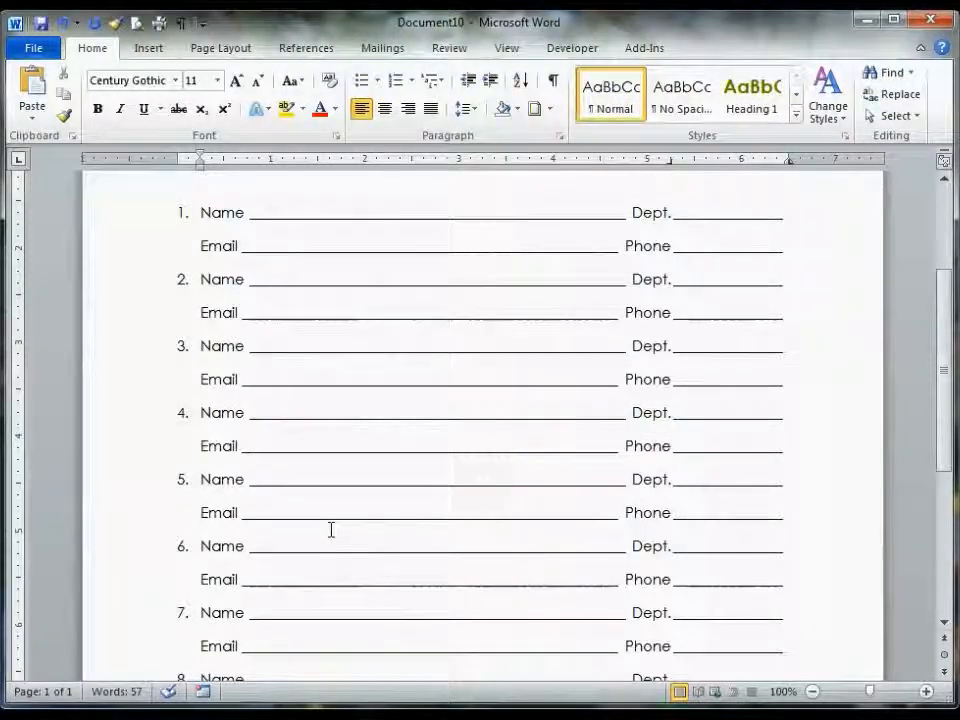
{"action": "scroll", "coordinate": [331, 529], "scroll_direction": "up", "scroll_amount": 3}
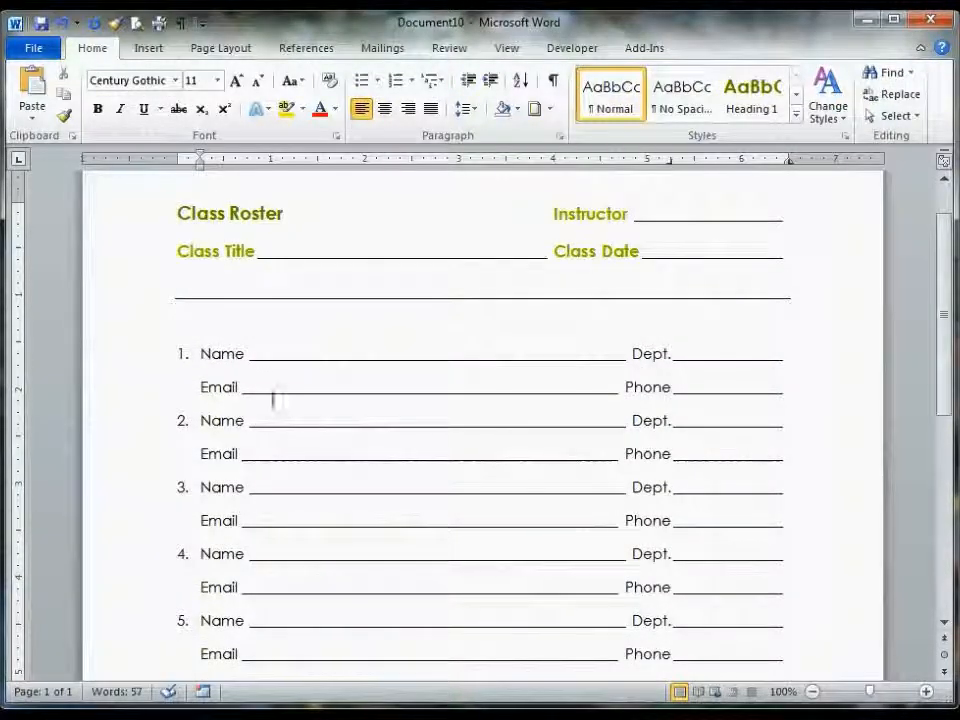
- Clear all tab stops from the first two numbered student entries through the Paragraph Tabs settings
{"action": "left_click", "coordinate": [260, 354]}
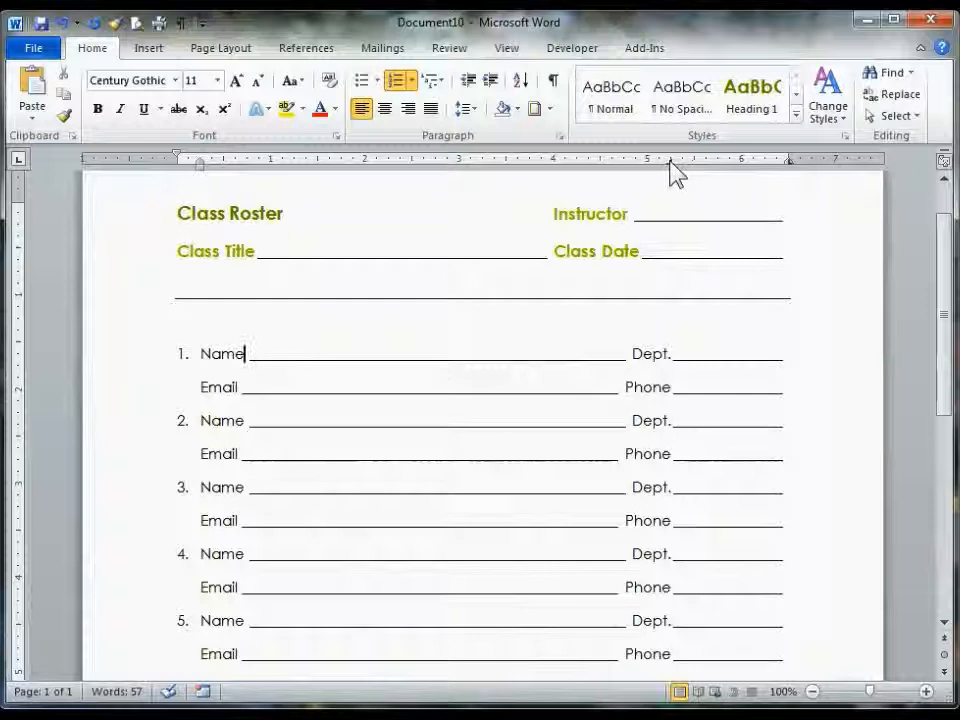
{"action": "left_click_drag", "start_coordinate": [129, 368], "coordinate": [133, 468]}
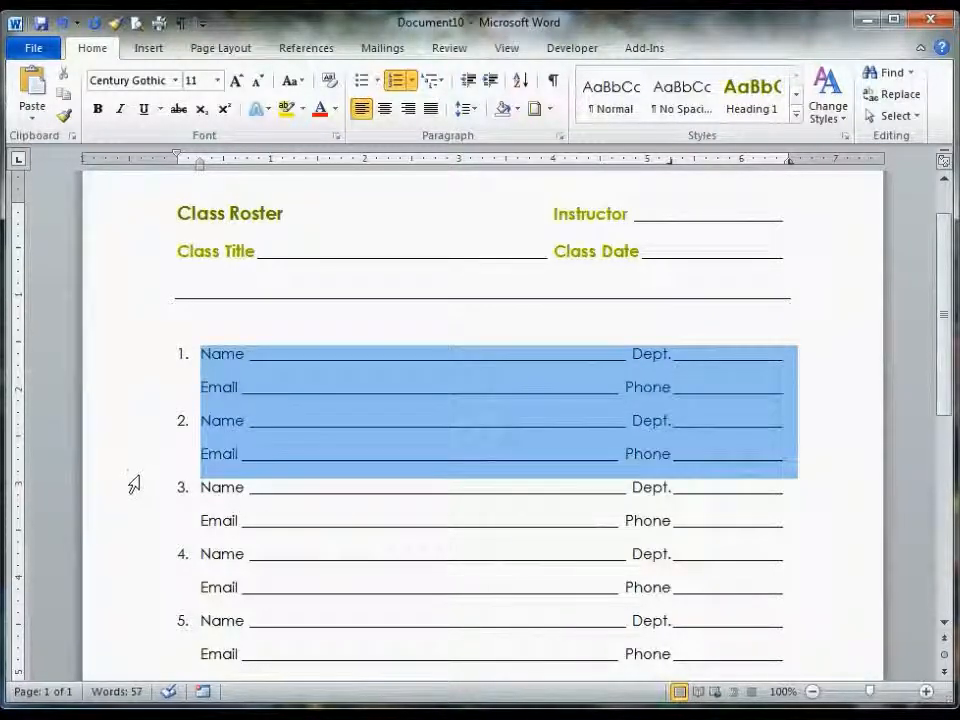
{"action": "left_click", "coordinate": [560, 136]}
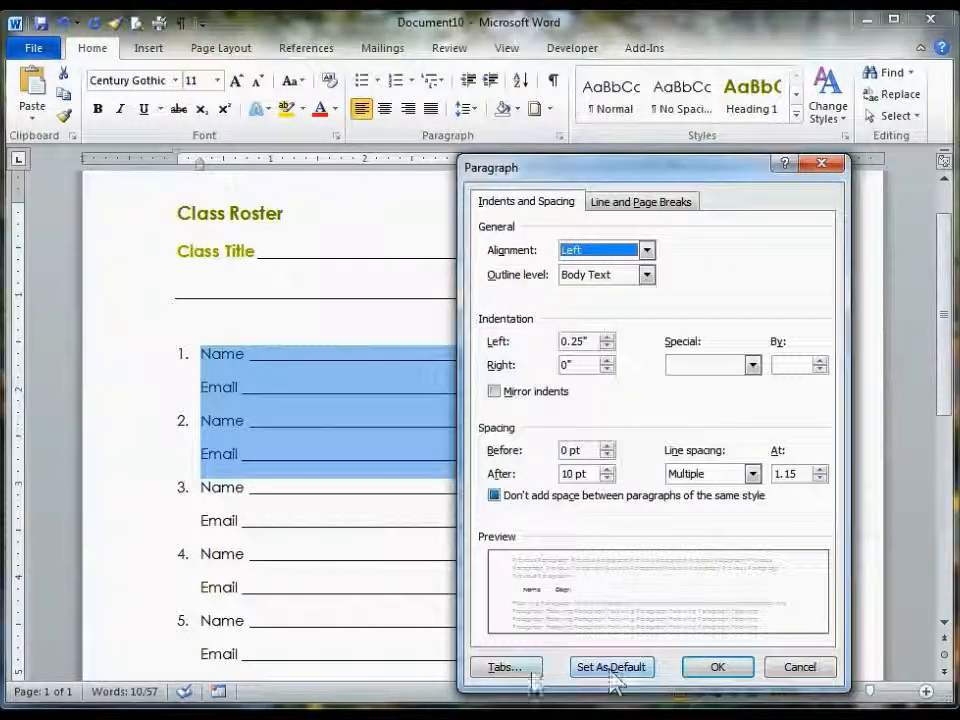
{"action": "left_click", "coordinate": [508, 668]}
{"action": "left_click_drag", "start_coordinate": [766, 354], "coordinate": [735, 320]}
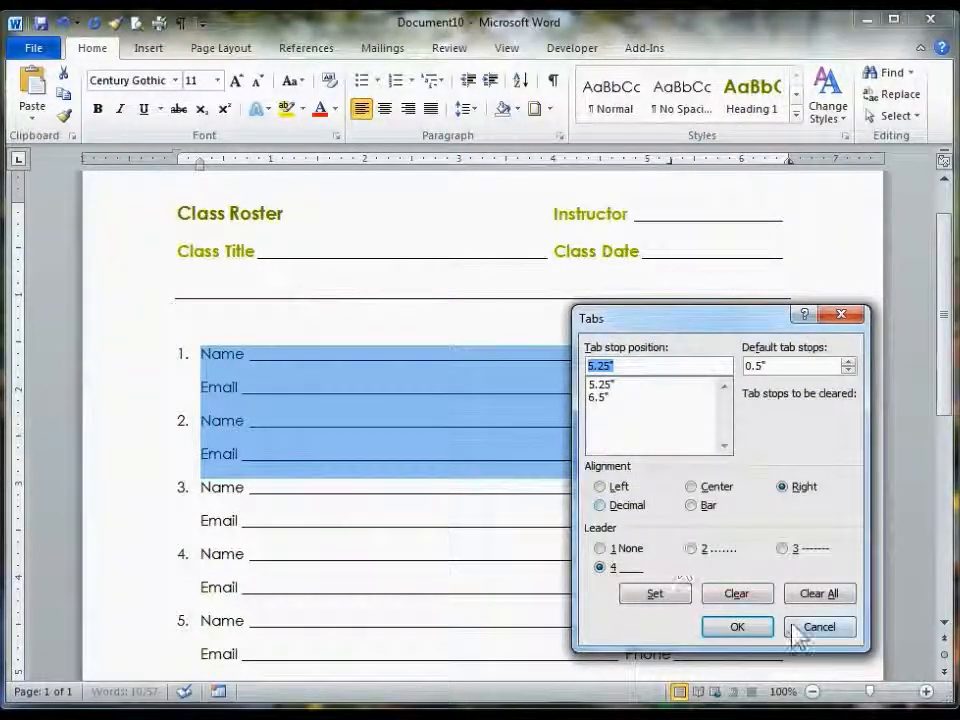
{"action": "left_click", "coordinate": [818, 596]}
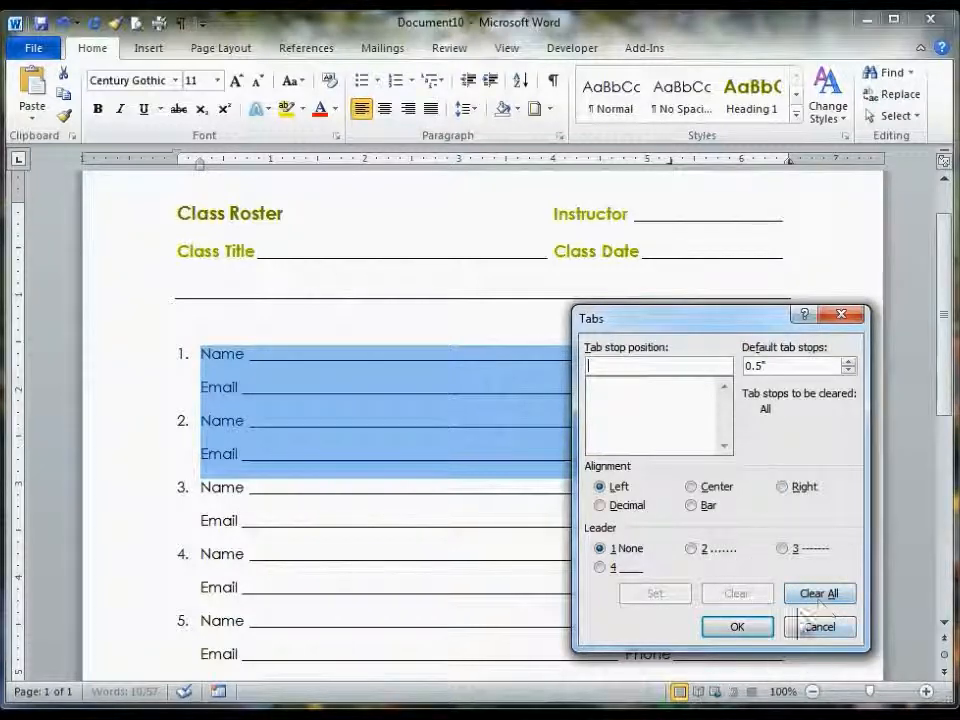
{"action": "left_click", "coordinate": [737, 626]}
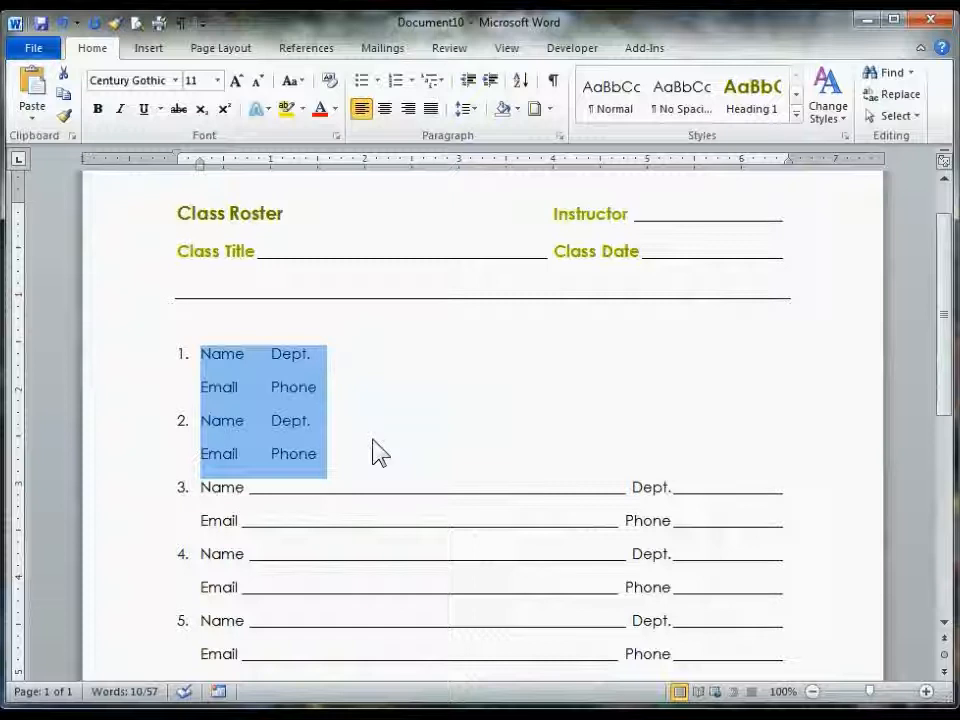
- Undo the tab stop clearing and deselect the entries
{"action": "key", "text": "ctrl+z"}
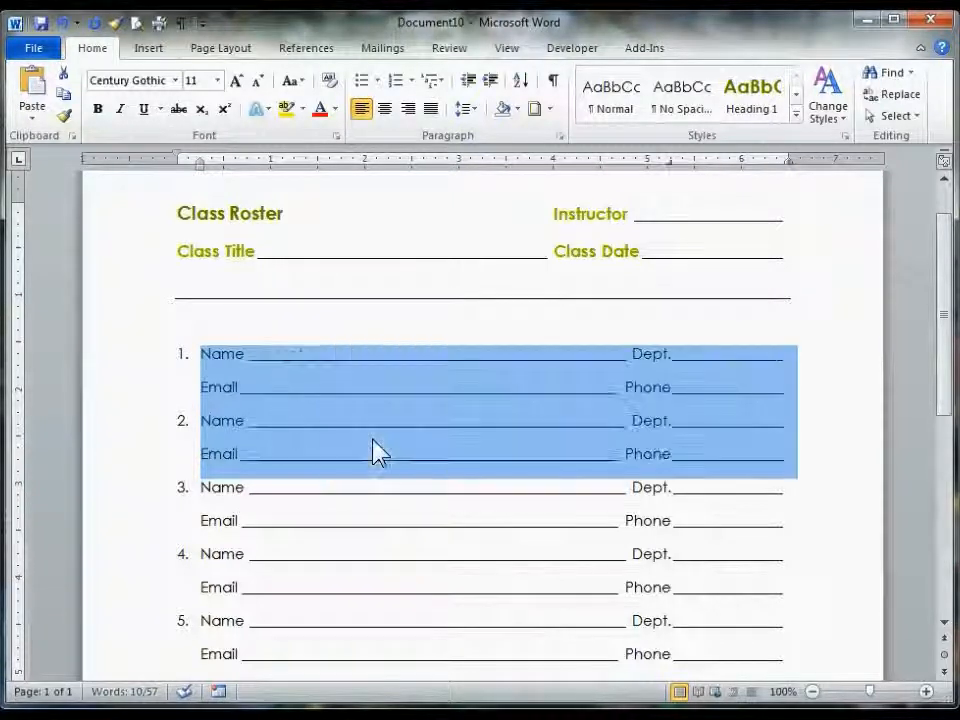
{"action": "left_click", "coordinate": [373, 497]}
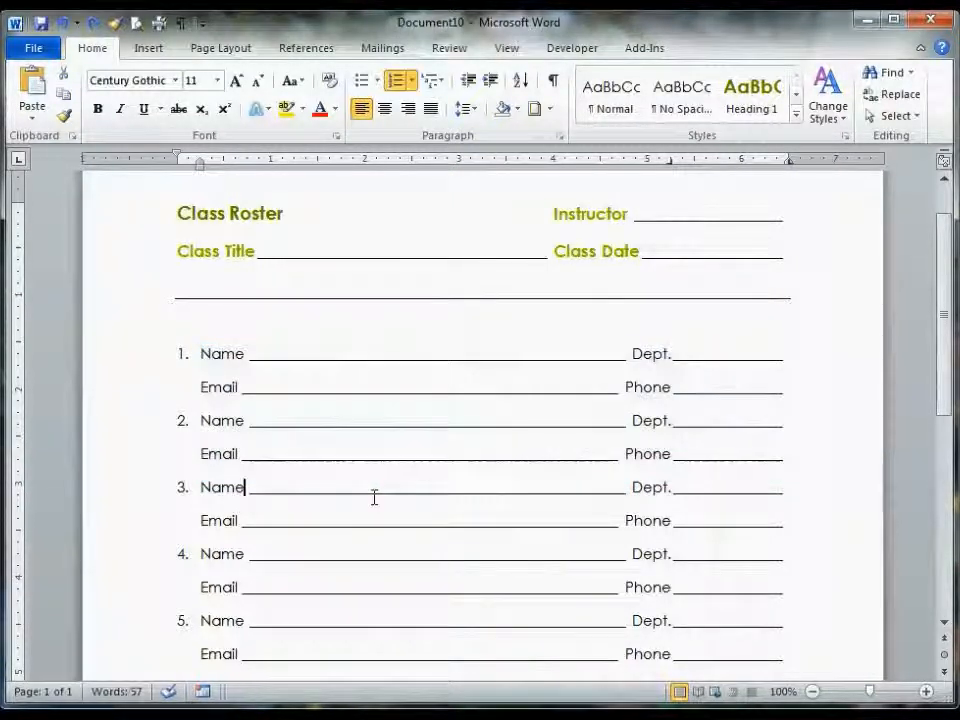